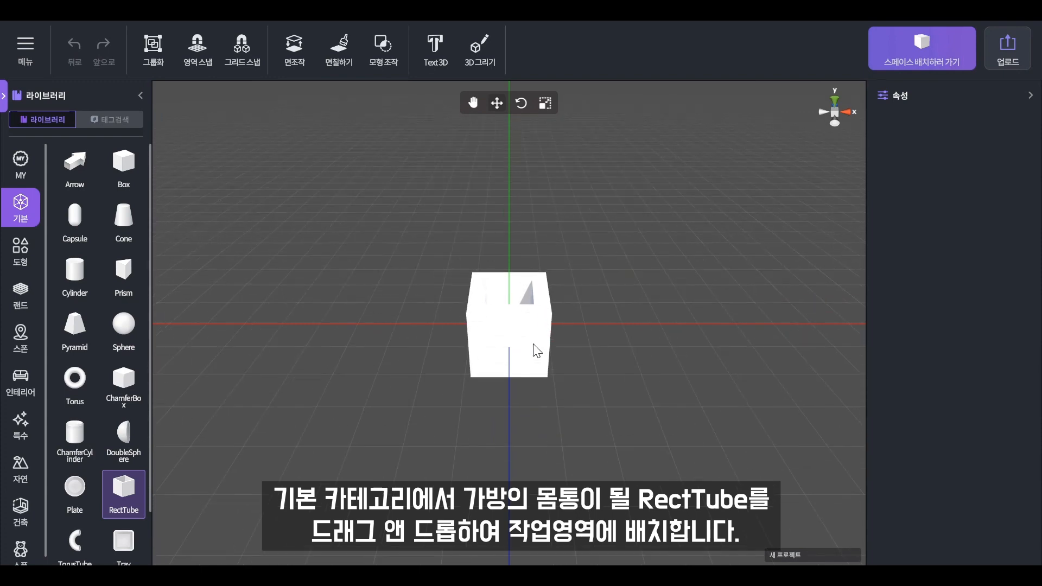
- Apply the brown monogram bag image as the box's texture
scroll(983, 453, down, 4)
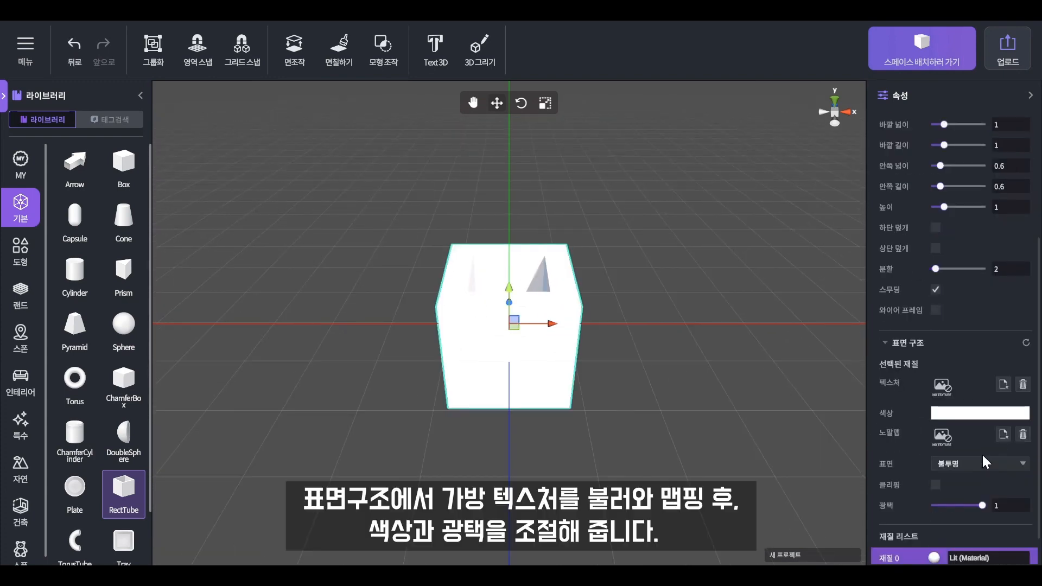
scroll(966, 445, down, 1)
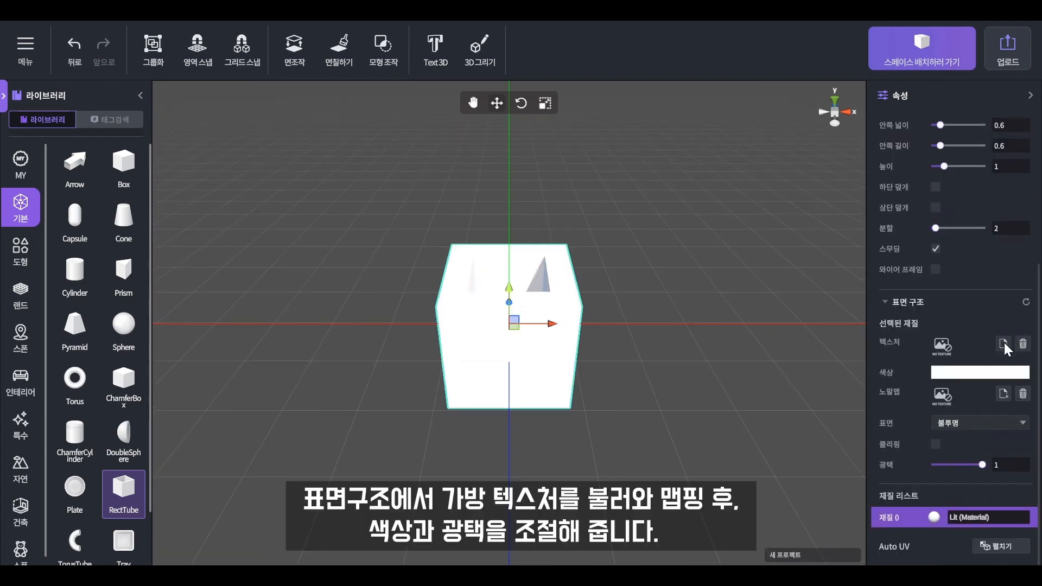
click(1003, 344)
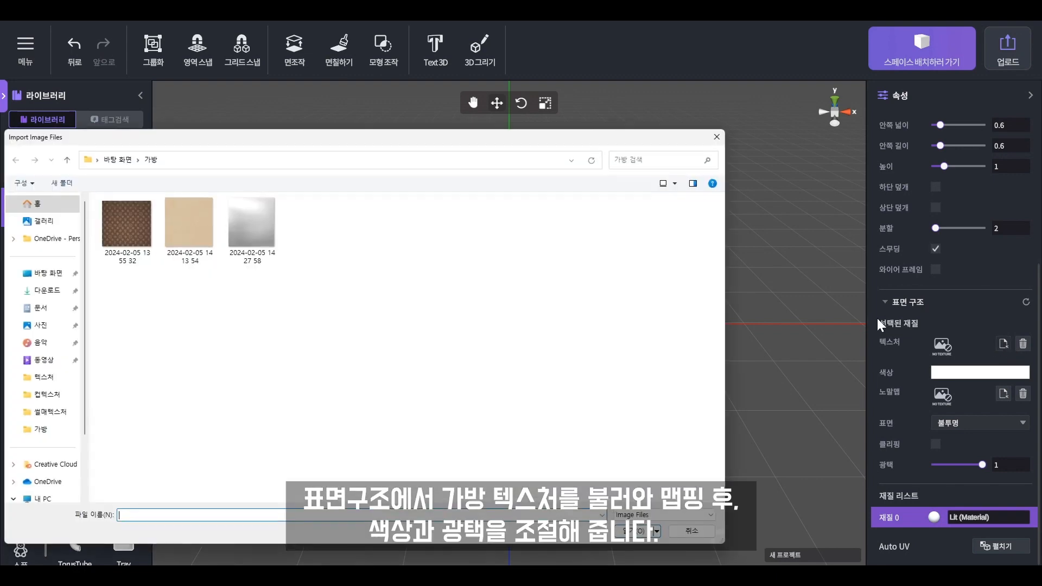
click(141, 234)
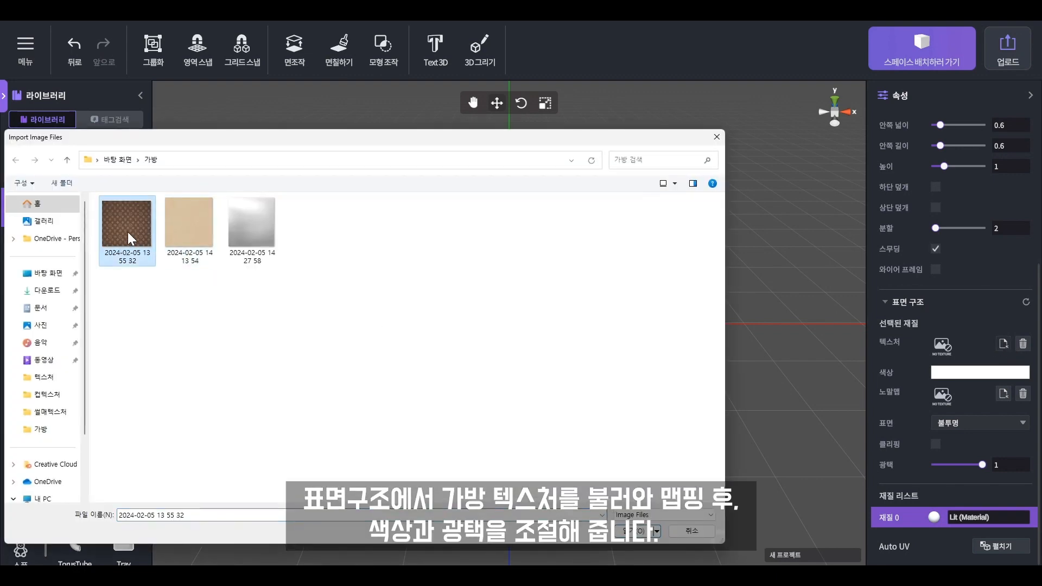
double_click(128, 233)
- Tint the material beige #A99287 and drop its gloss to 0
click(976, 374)
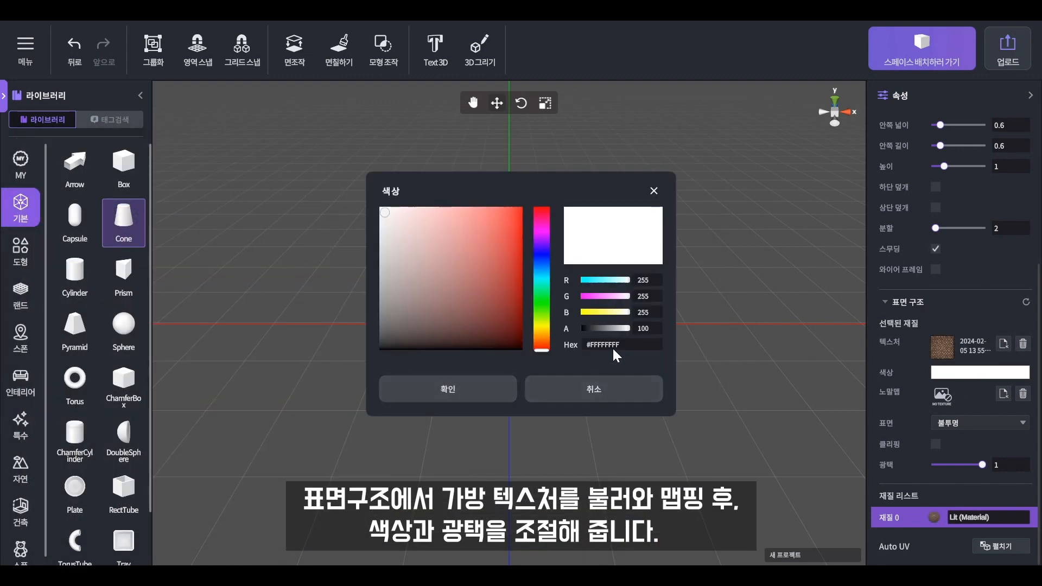
text(#A99287FF)
click(461, 395)
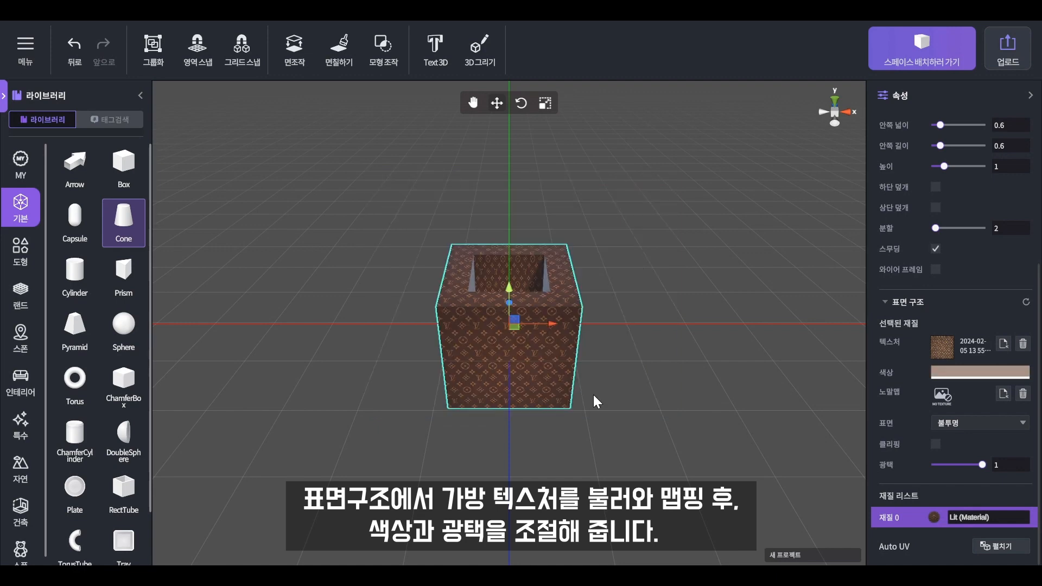
drag(981, 464, 926, 461)
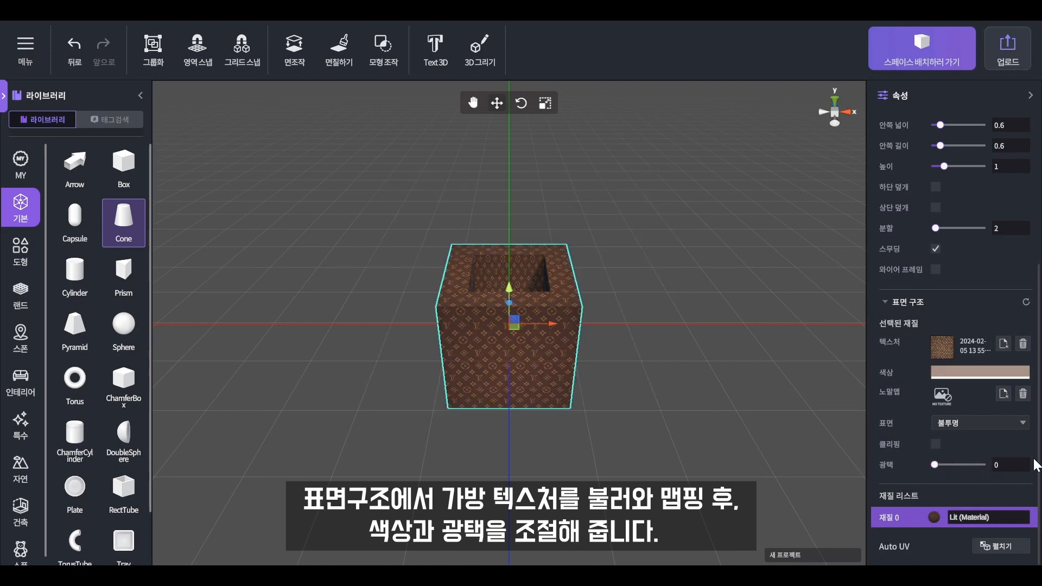
click(666, 369)
drag(667, 370, 499, 392)
- Close the box's bottom and widen it, setting inner width 1.452273 and inner length 0.7136364
click(499, 392)
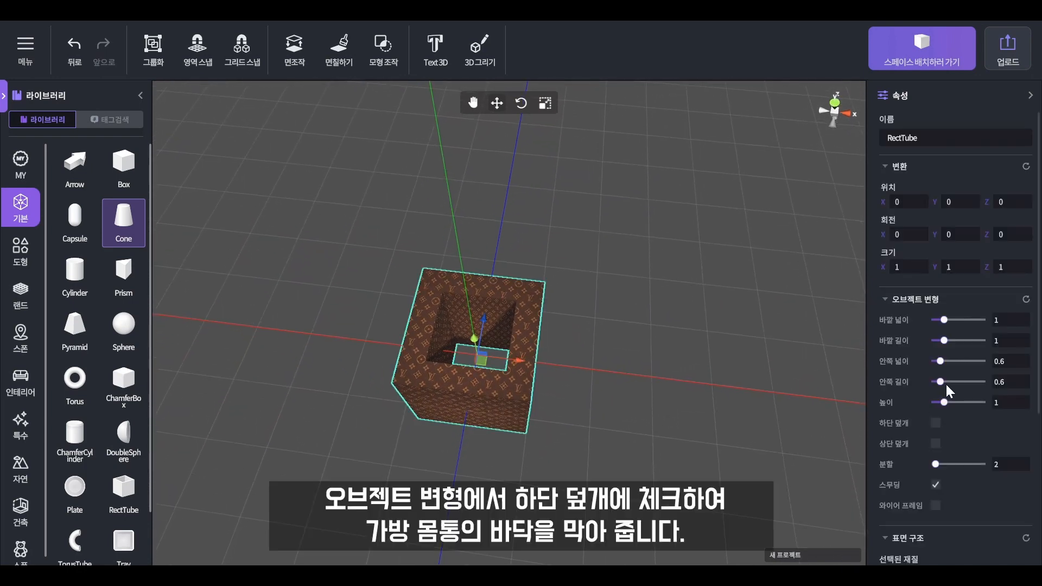
click(936, 421)
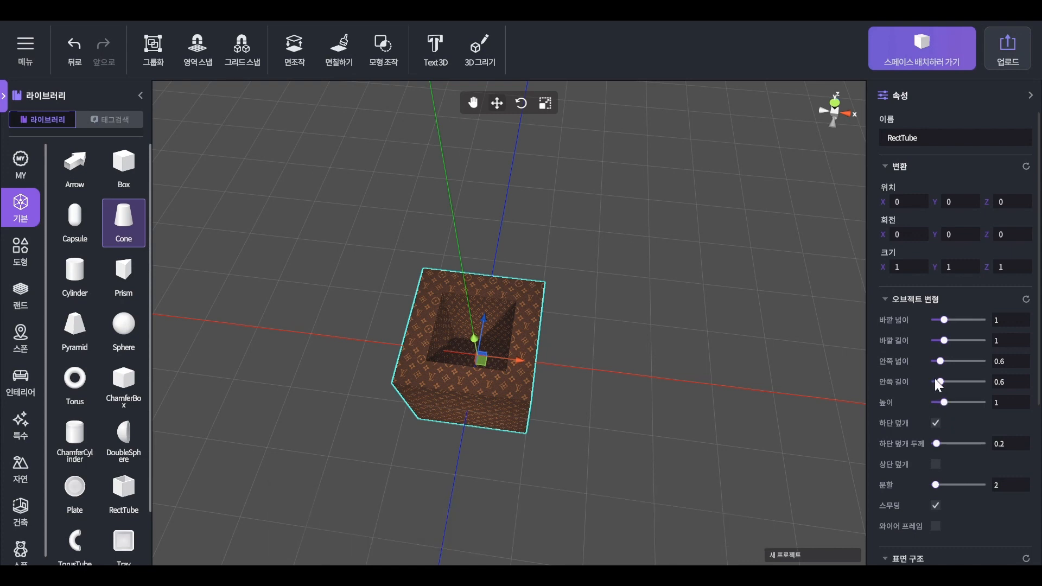
drag(944, 319, 943, 337)
mouse_move(600, 425)
mouse_down()
mouse_move(651, 295)
mouse_move(649, 390)
mouse_move(663, 217)
mouse_move(697, 321)
mouse_move(593, 476)
mouse_move(586, 434)
mouse_up()
drag(939, 360, 943, 382)
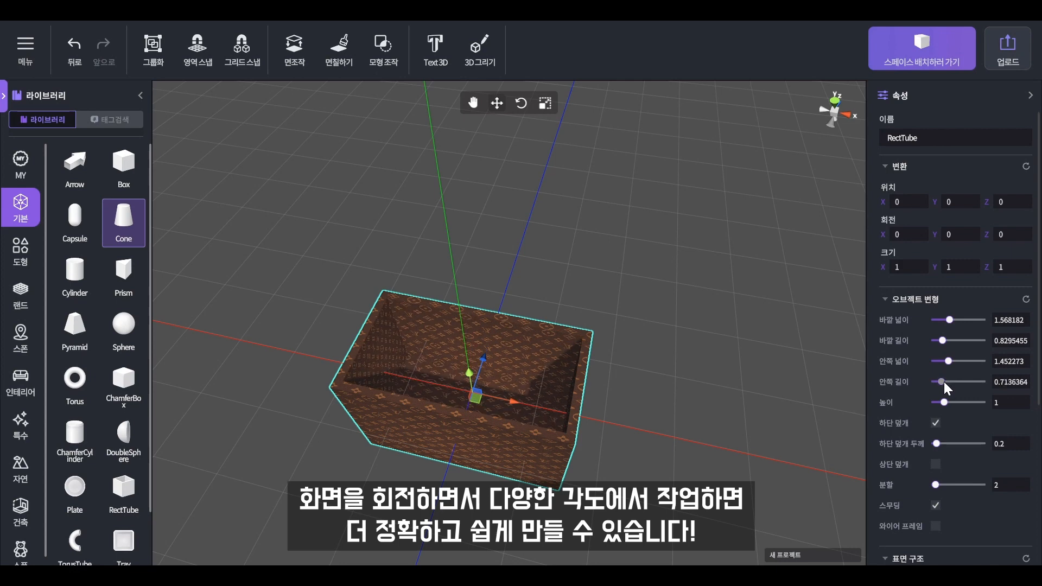
- Scale the box slightly narrower along X to 0.94444
drag(747, 432, 625, 320)
click(625, 324)
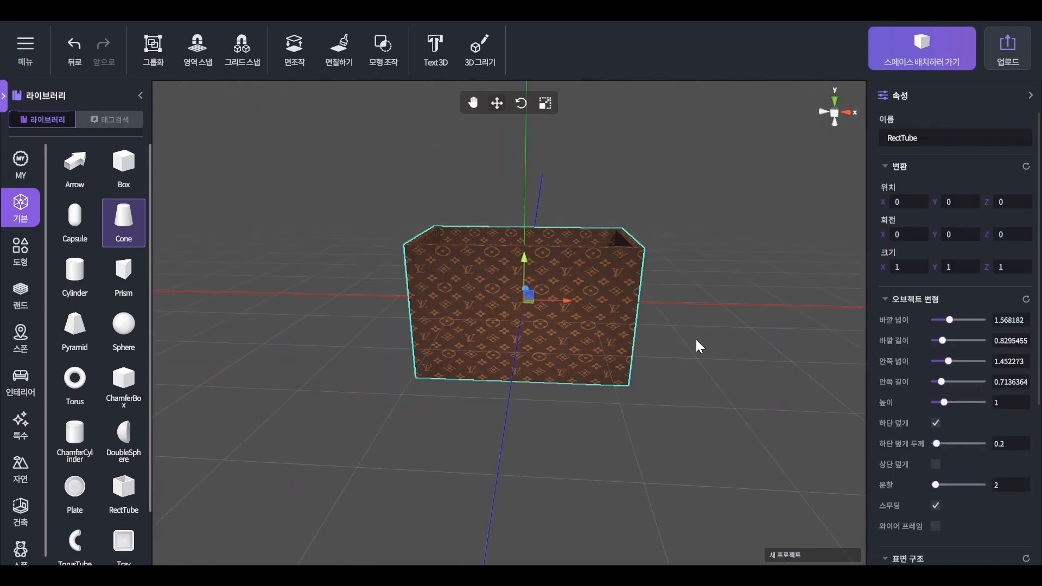
drag(697, 344, 697, 309)
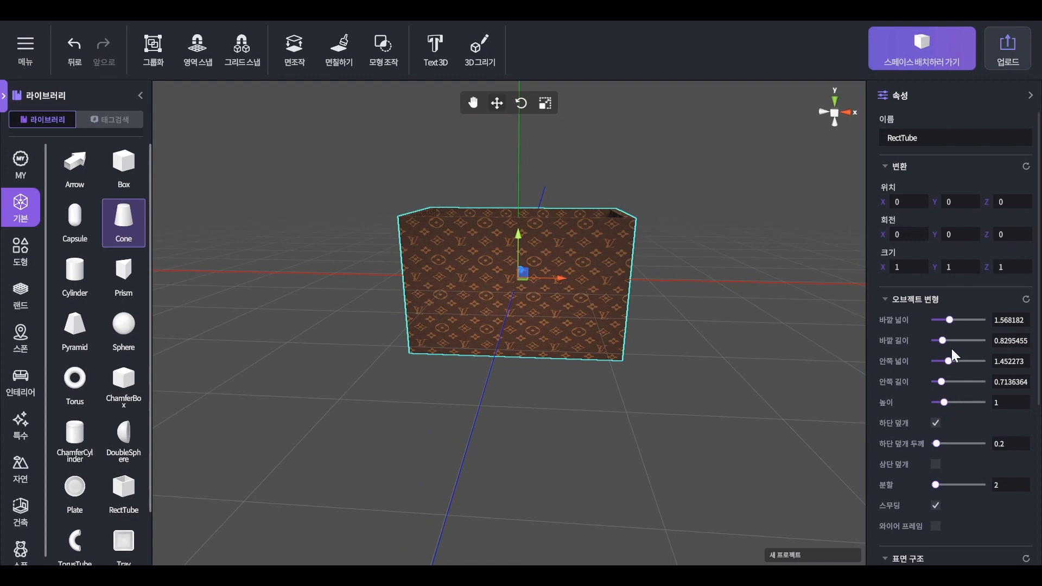
middle_drag(655, 359, 628, 450)
key(r)
drag(539, 367, 536, 368)
click(714, 392)
middle_drag(714, 392, 743, 347)
right_drag(744, 347, 724, 326)
middle_drag(724, 326, 702, 380)
click(502, 343)
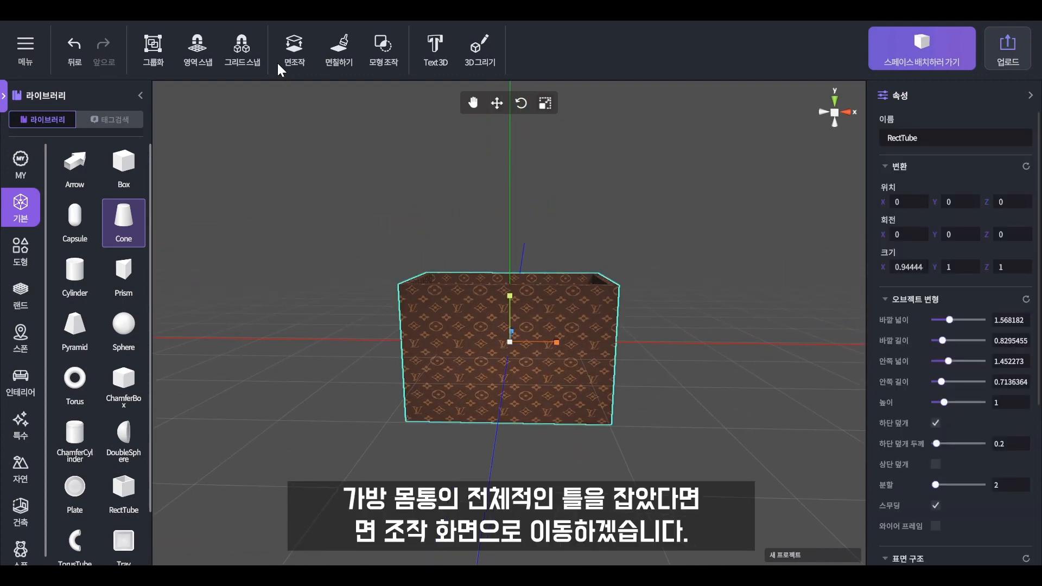
- Enter face editing on the box and subdivide its mesh four times
click(295, 43)
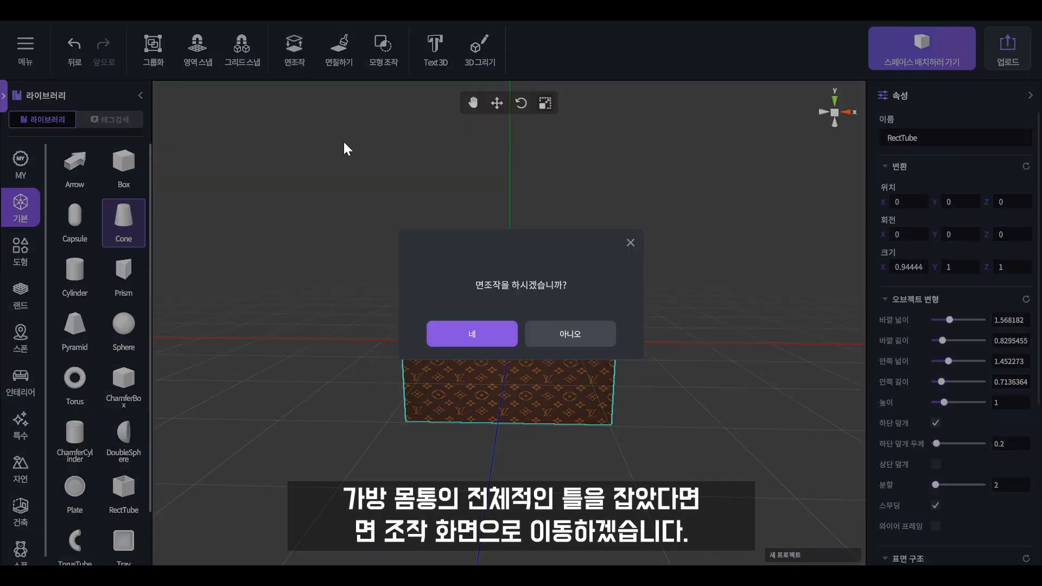
click(484, 330)
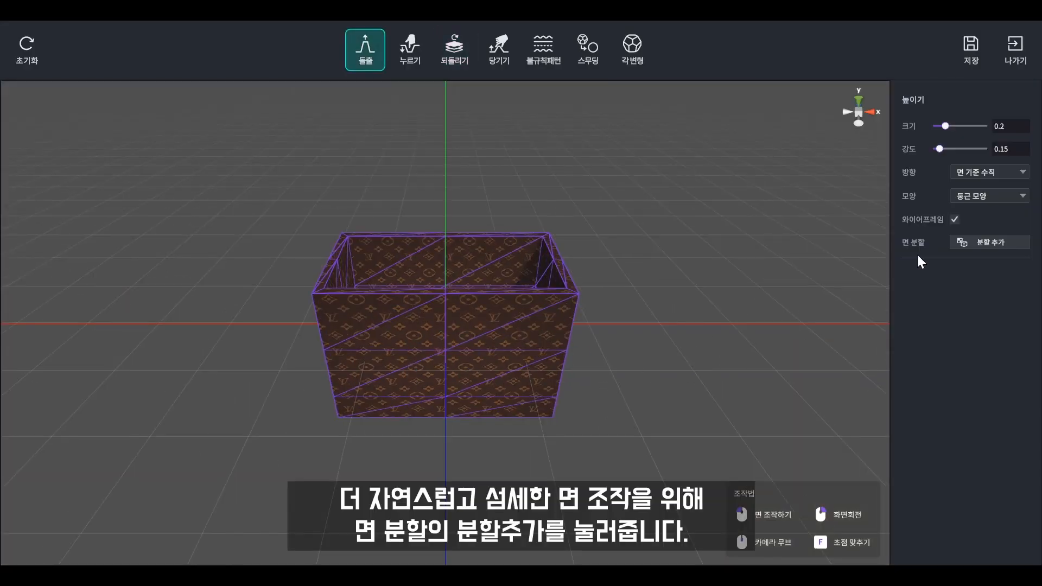
click(968, 247)
click(968, 247)
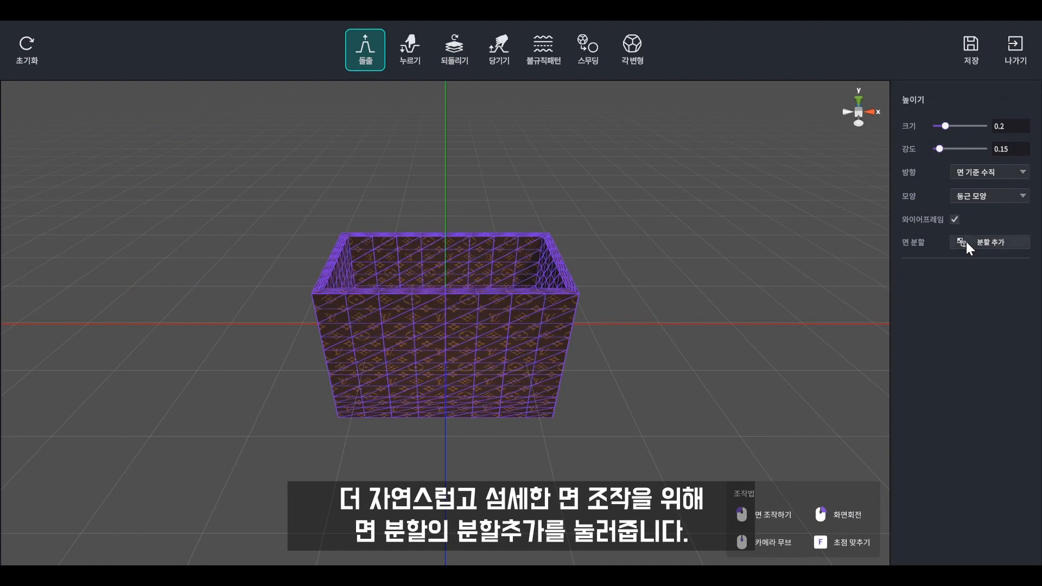
click(968, 247)
click(968, 247)
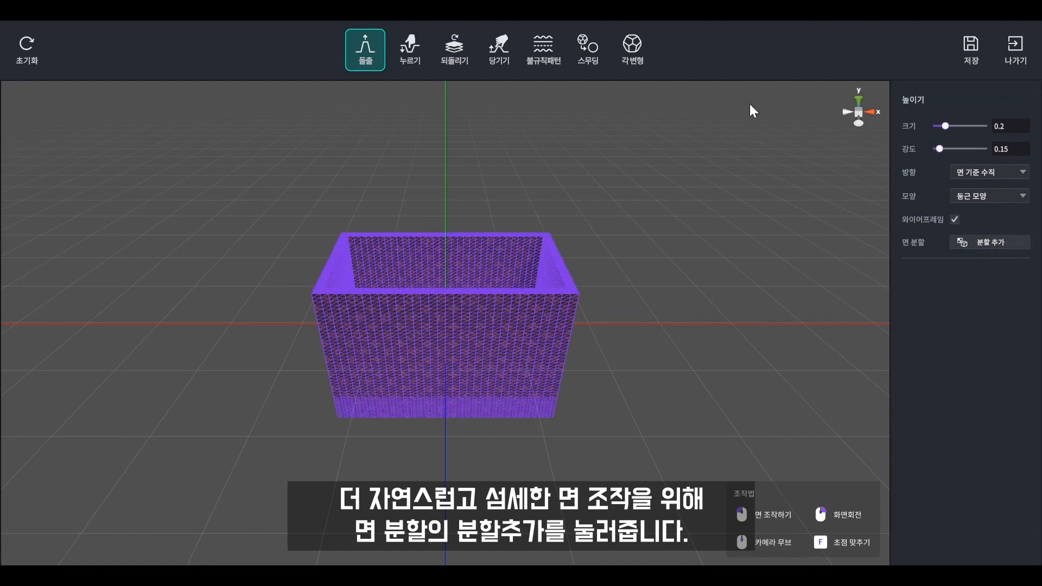
- Press dents into the bag's sides with the push brush at sizes 0.41375 and 0.58375
click(410, 49)
right_drag(516, 333, 548, 320)
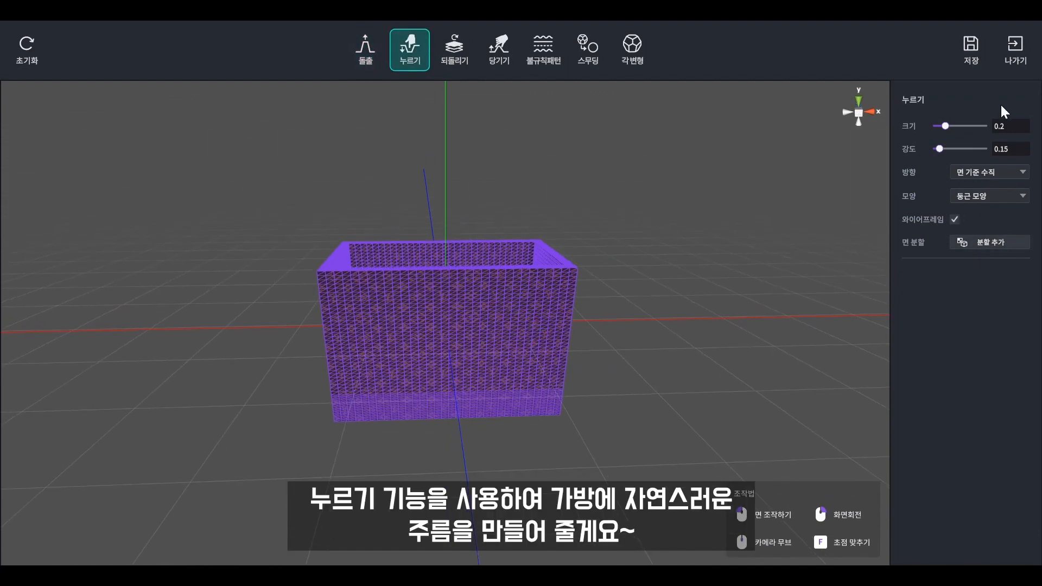
drag(953, 128, 956, 128)
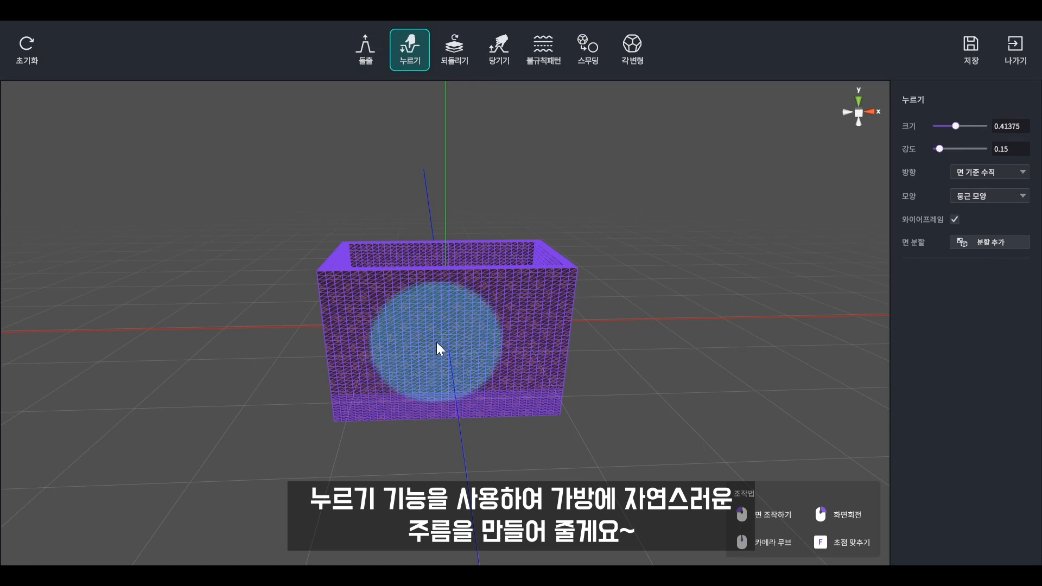
mouse_move(467, 304)
mouse_down()
mouse_move(419, 296)
mouse_move(457, 343)
mouse_move(472, 319)
mouse_move(459, 298)
mouse_move(472, 384)
mouse_up()
mouse_move(472, 384)
right_down()
mouse_move(425, 409)
mouse_move(316, 324)
mouse_move(482, 311)
mouse_move(441, 344)
right_up()
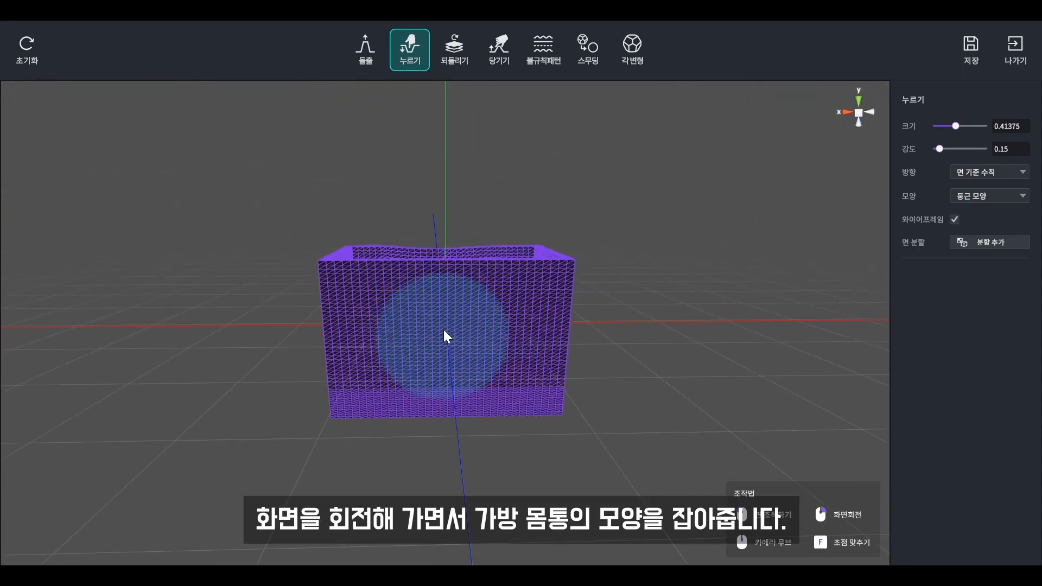
right_drag(455, 347, 480, 371)
mouse_move(481, 293)
right_down()
mouse_move(432, 423)
mouse_move(396, 276)
mouse_move(441, 378)
right_up()
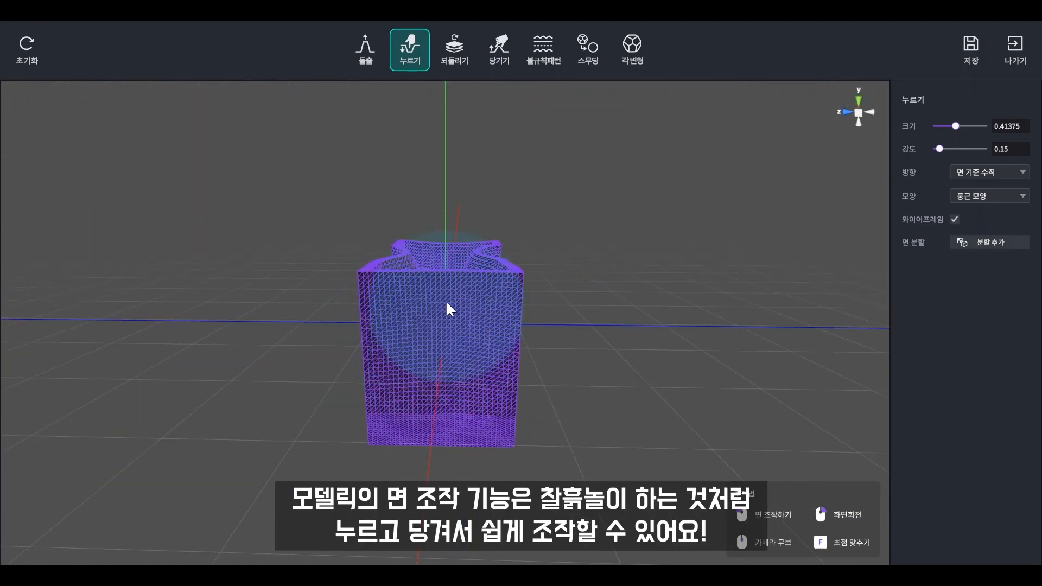
right_drag(529, 404, 427, 337)
right_drag(455, 295, 471, 356)
right_drag(516, 327, 465, 326)
drag(955, 126, 963, 126)
right_drag(497, 384, 562, 386)
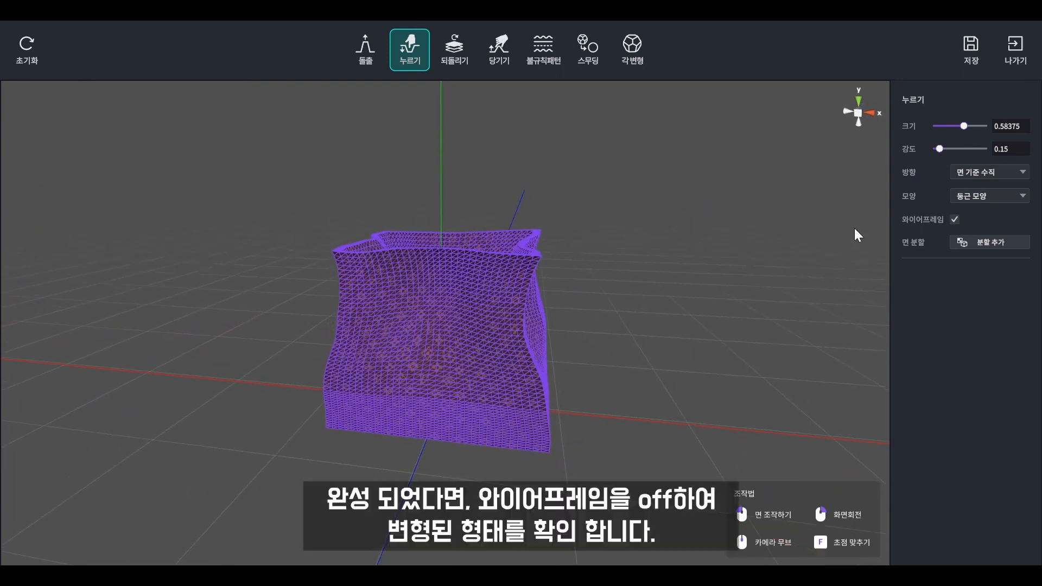
- Turn off the wireframe to show the monogram texture and save the face edits
click(954, 219)
mouse_move(632, 377)
right_down()
mouse_move(656, 360)
mouse_move(619, 369)
right_up()
click(971, 51)
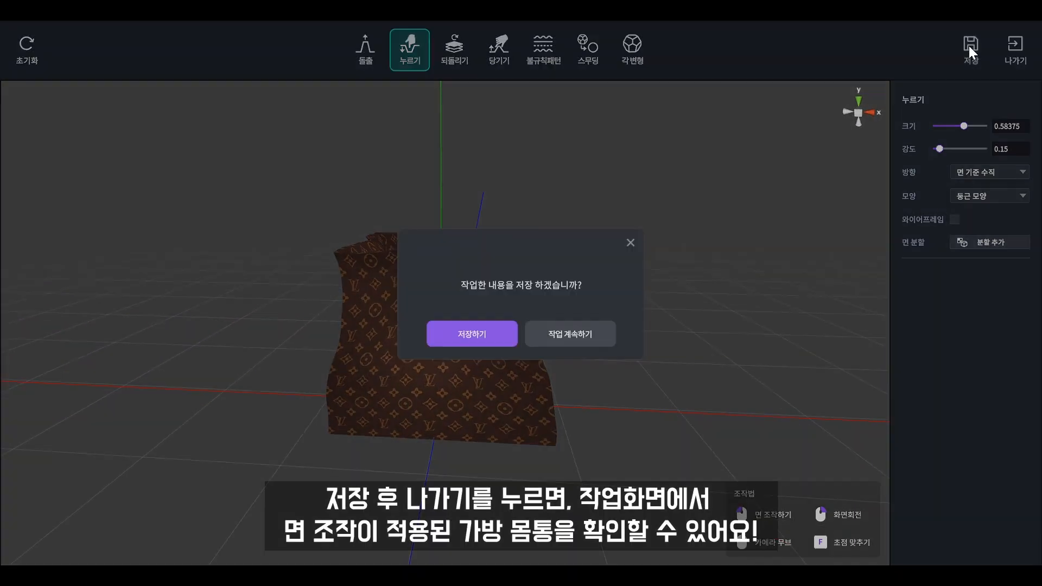
- Confirm saving the sculpted bag and return to the main editor
click(484, 331)
click(1002, 56)
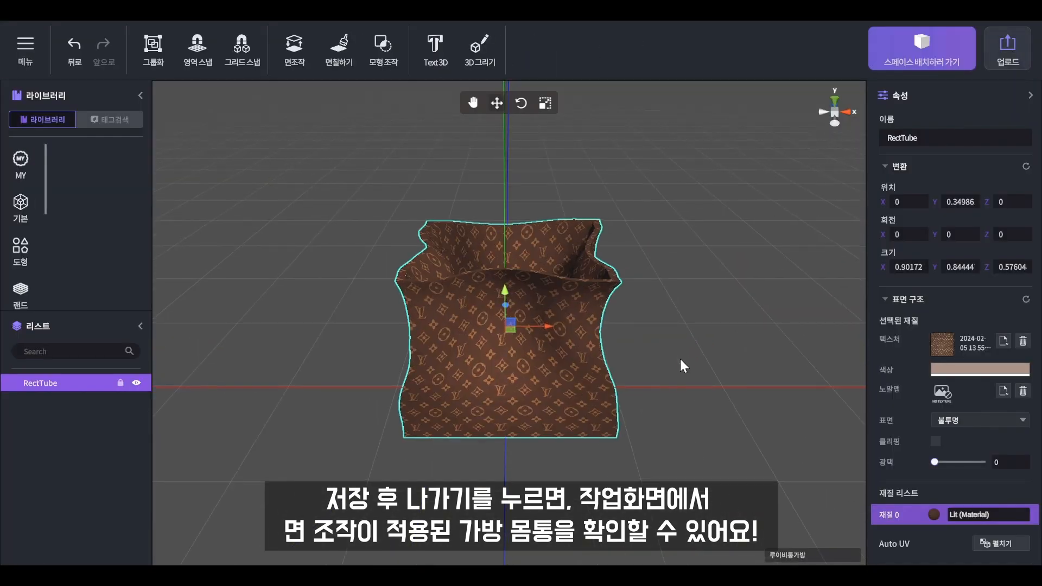
middle_drag(679, 359, 679, 335)
right_drag(679, 334, 645, 415)
scroll(678, 360, down, 3)
scroll(656, 406, up, 3)
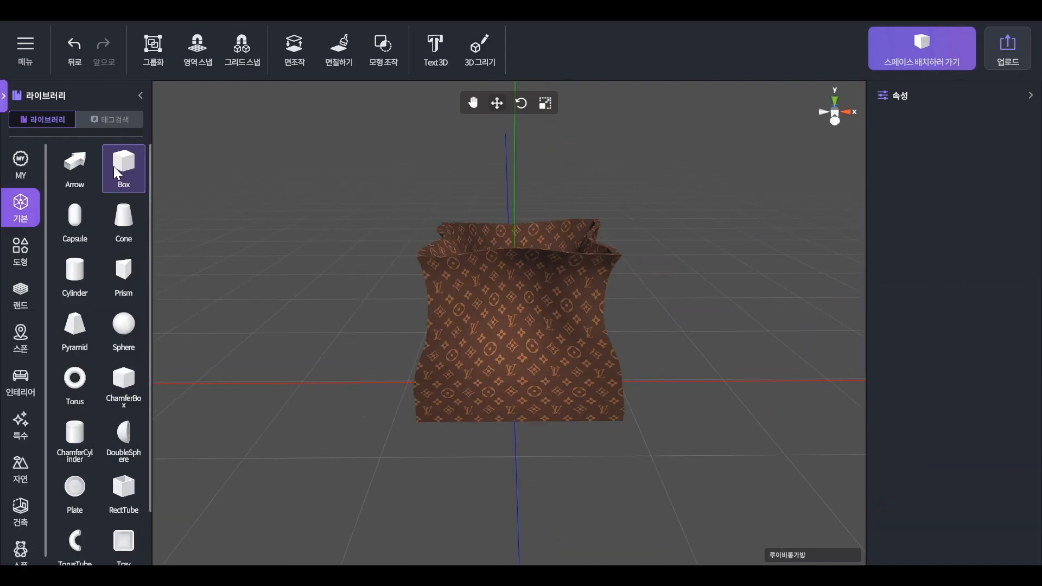
- Add a new box to the scene to the right of the bag
drag(113, 167, 391, 370)
click(391, 370)
drag(547, 381, 835, 343)
middle_drag(808, 374, 716, 382)
- Flatten the box into a bar (width 0.0909091, height 0.0340909, 50 segments) and move it beside the bag
drag(935, 320, 932, 318)
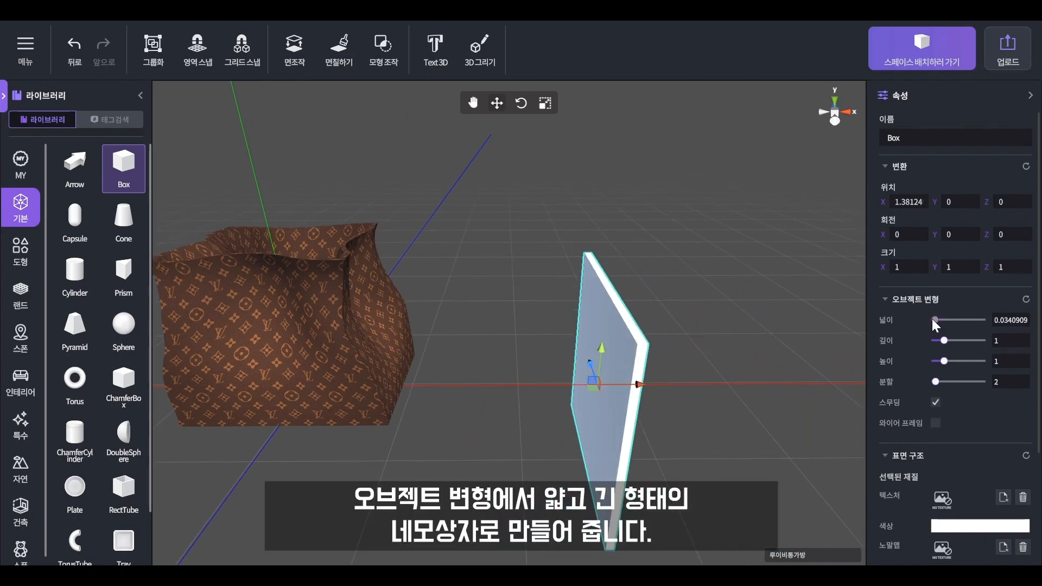
drag(944, 361, 936, 360)
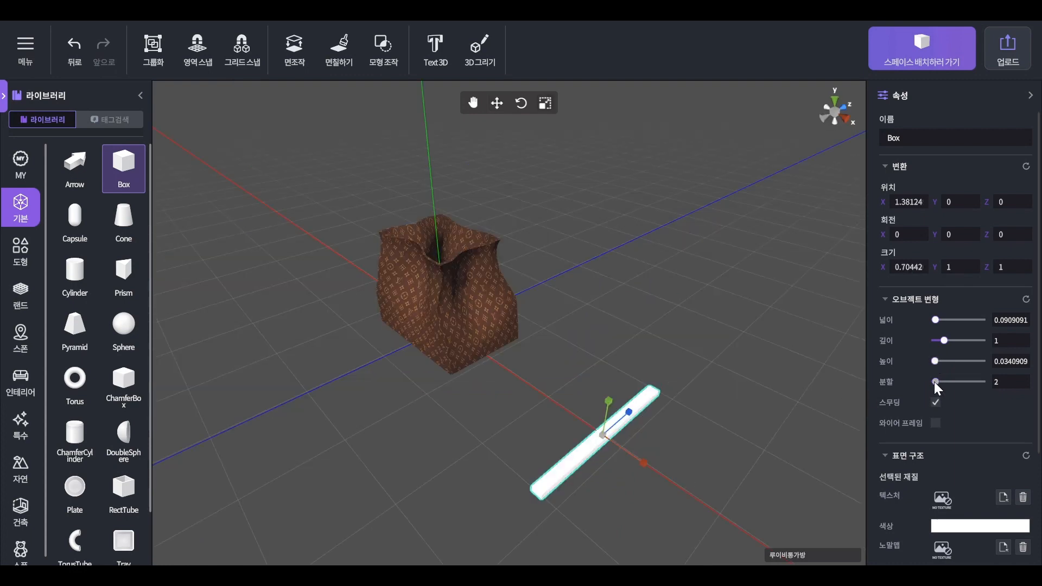
drag(934, 382, 983, 382)
key(w)
drag(623, 450, 535, 387)
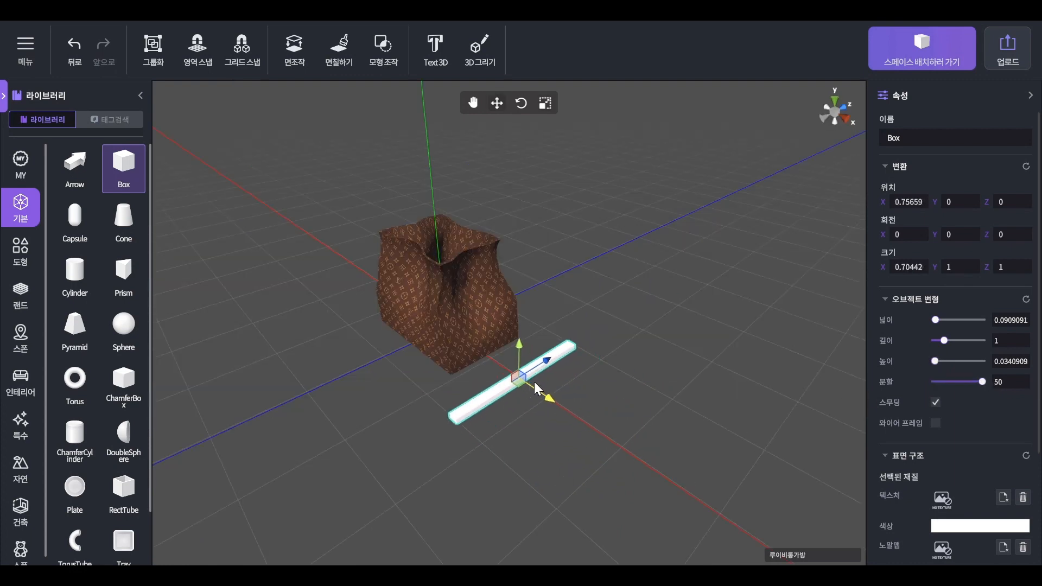
middle_drag(577, 450, 722, 454)
click(723, 453)
click(645, 401)
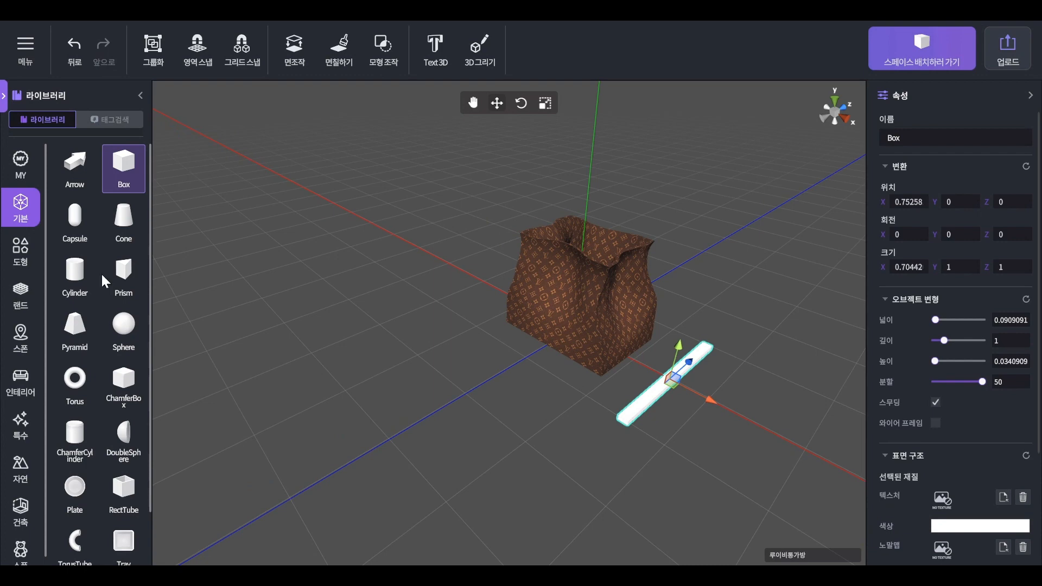
- Give the bar an orange colour, the beige leather texture and zero gloss
click(743, 395)
click(695, 362)
click(987, 527)
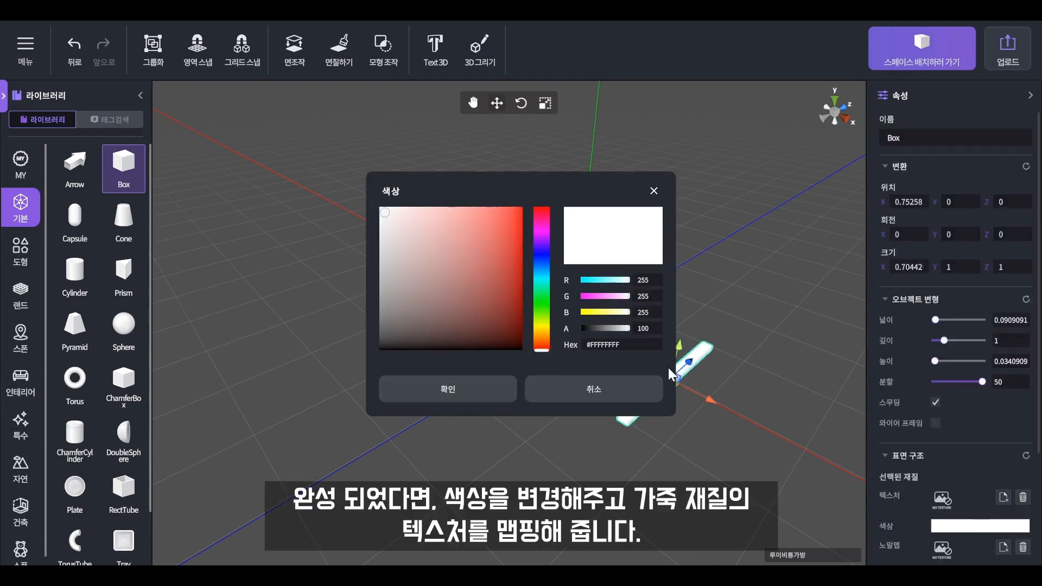
click(485, 386)
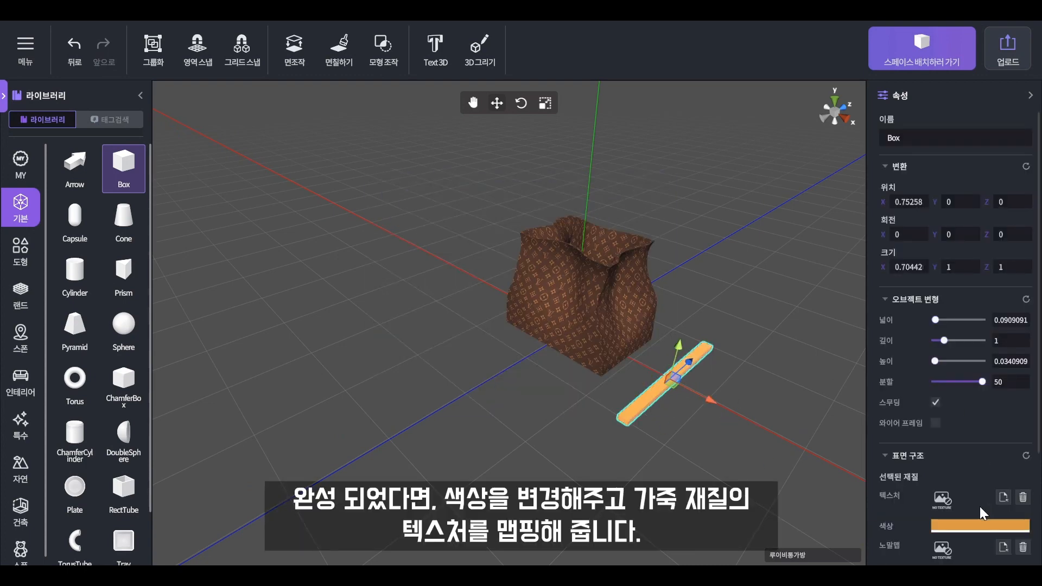
scroll(987, 478, down, 2)
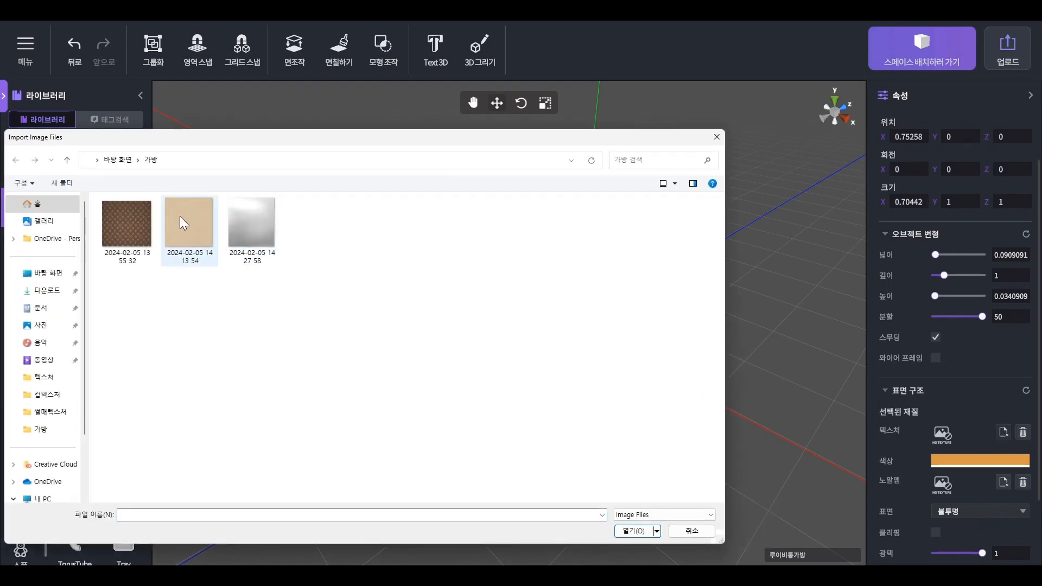
double_click(181, 237)
scroll(965, 450, down, 2)
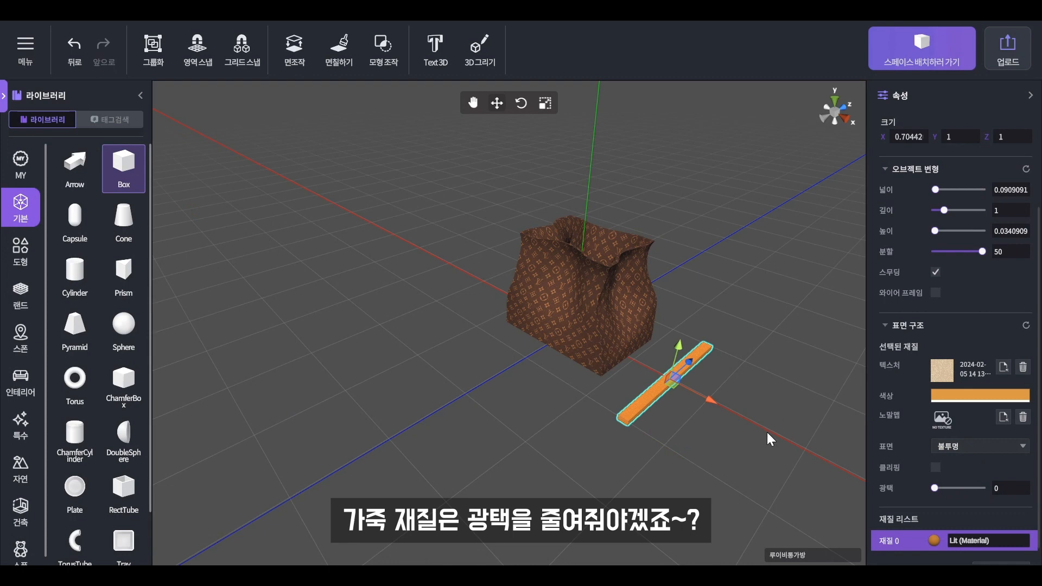
- Rotate the bar to stand upright, -105° on X
click(709, 404)
click(690, 365)
key(r)
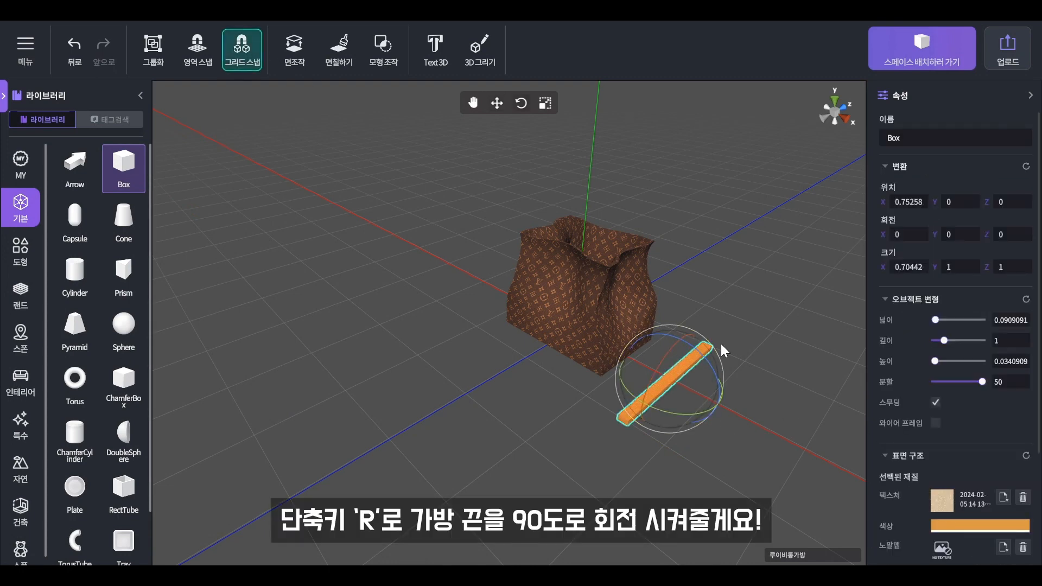
drag(678, 339, 617, 390)
click(793, 392)
right_drag(793, 393, 639, 386)
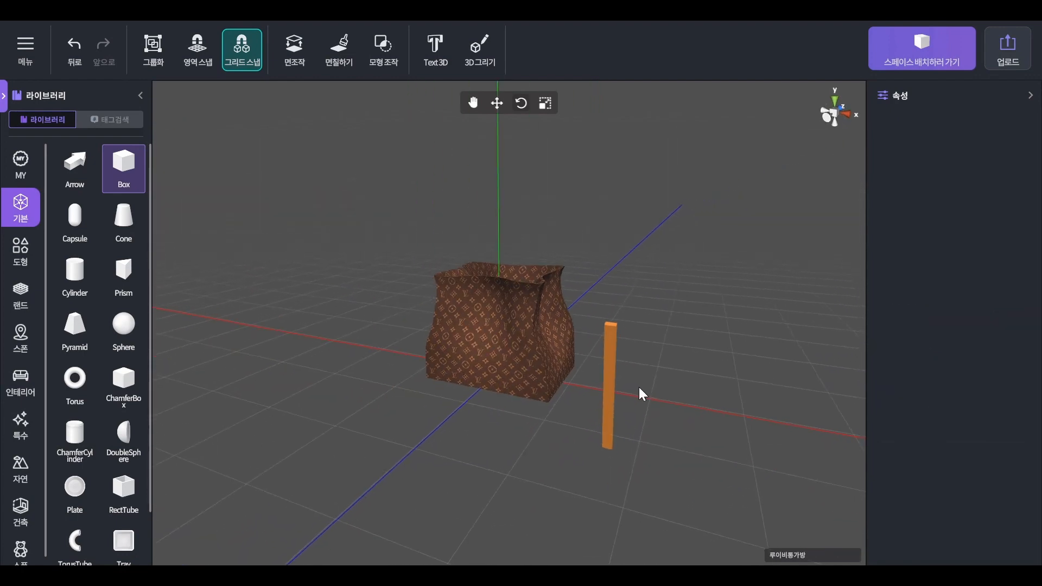
click(612, 357)
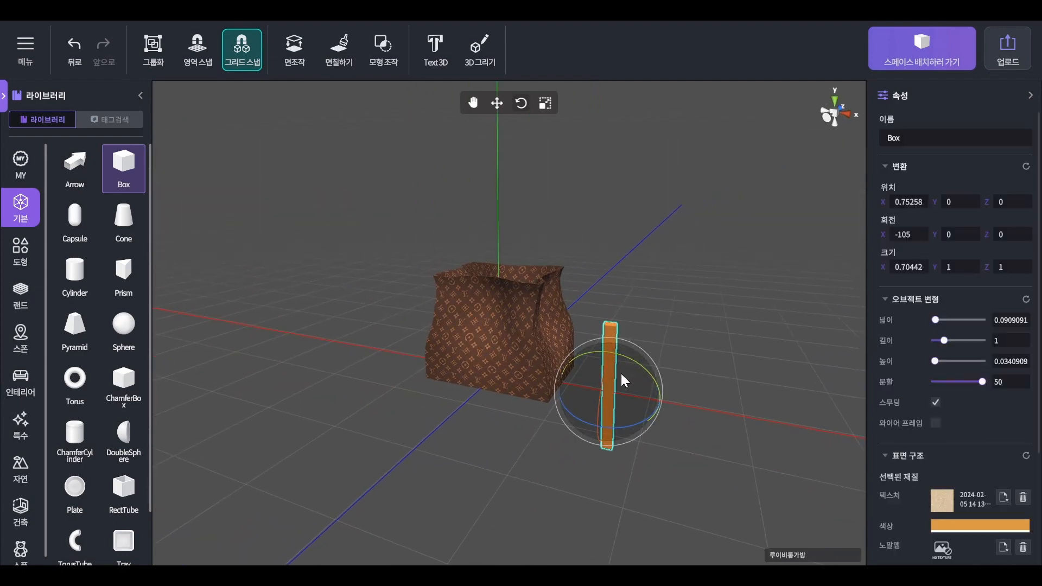
drag(601, 375, 604, 367)
click(596, 359)
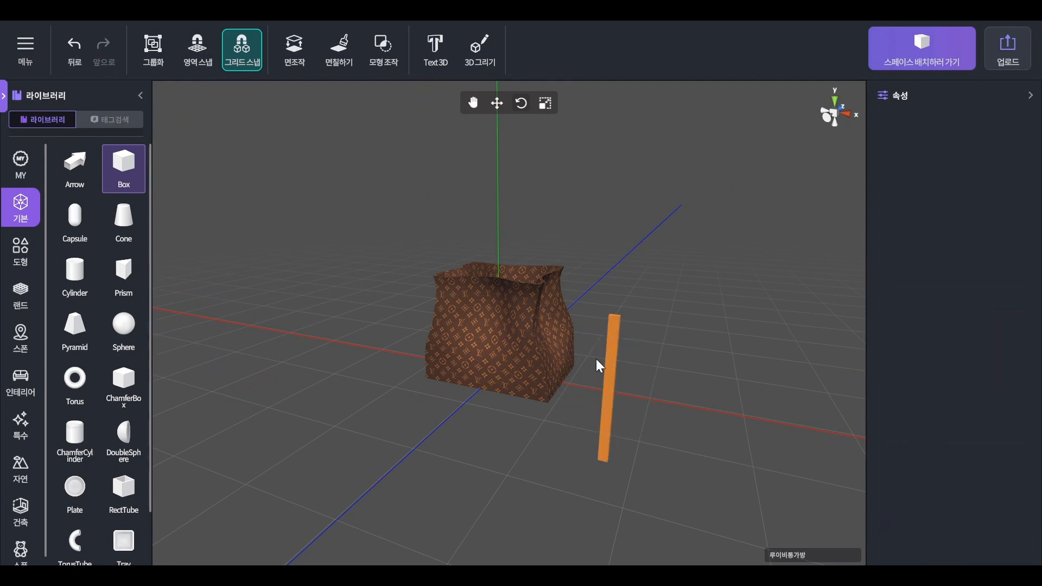
- In face editing, press a bend into the orange strap with the push tool
click(616, 334)
click(302, 56)
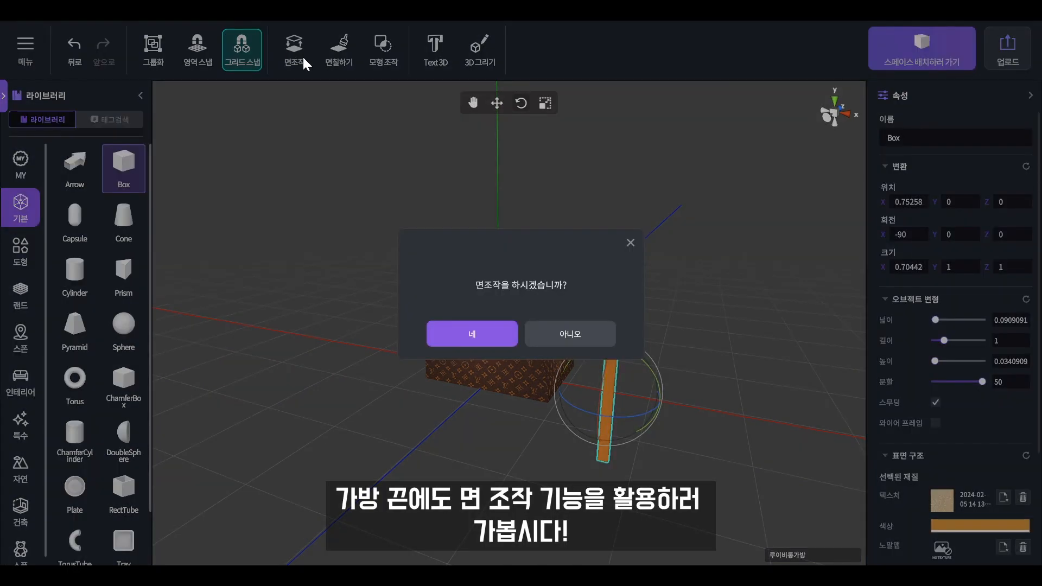
click(498, 334)
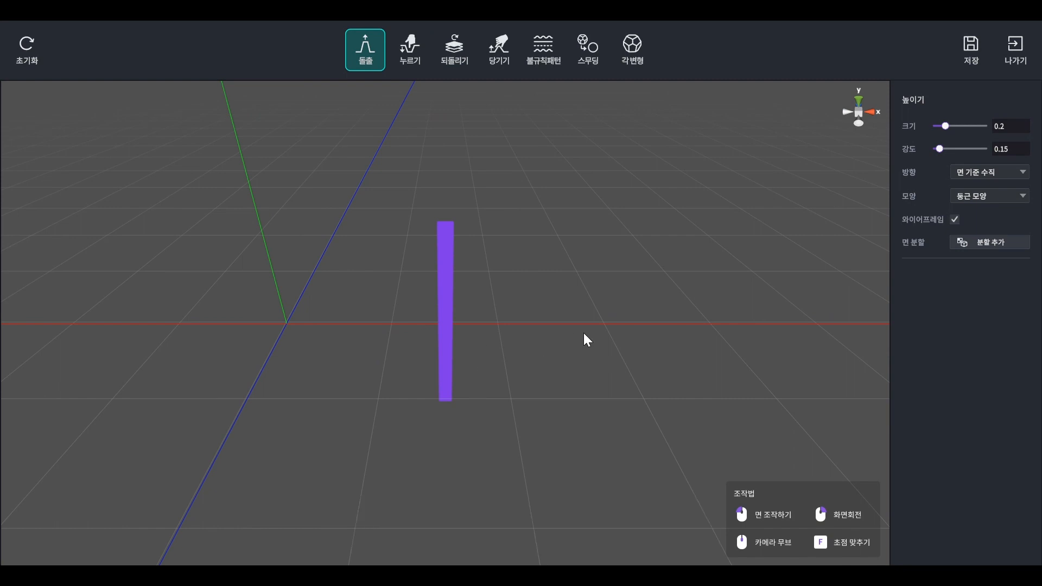
scroll(422, 323, up, 3)
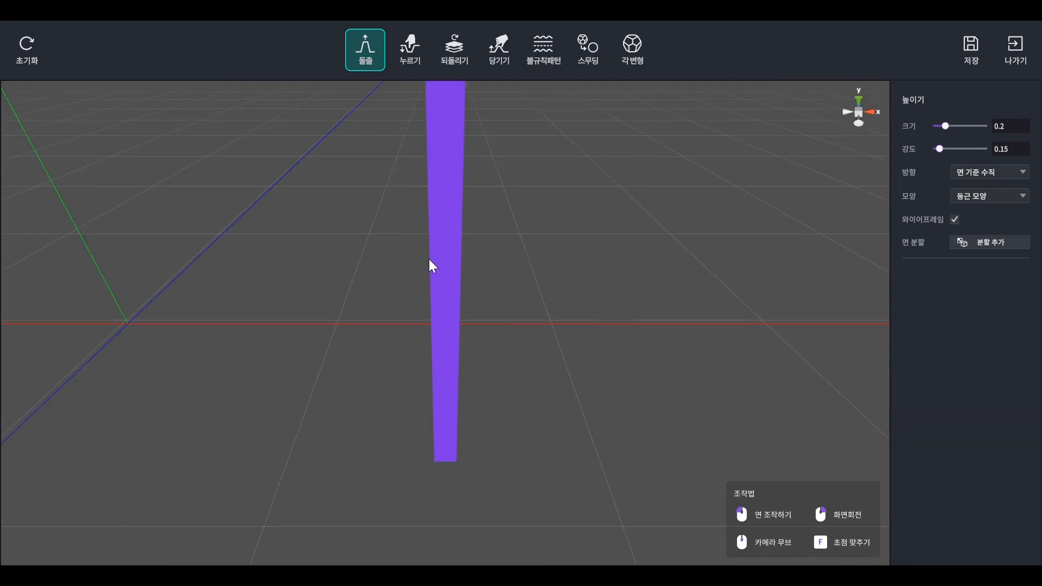
click(411, 48)
mouse_move(478, 173)
right_down()
mouse_move(468, 249)
mouse_move(470, 233)
right_up()
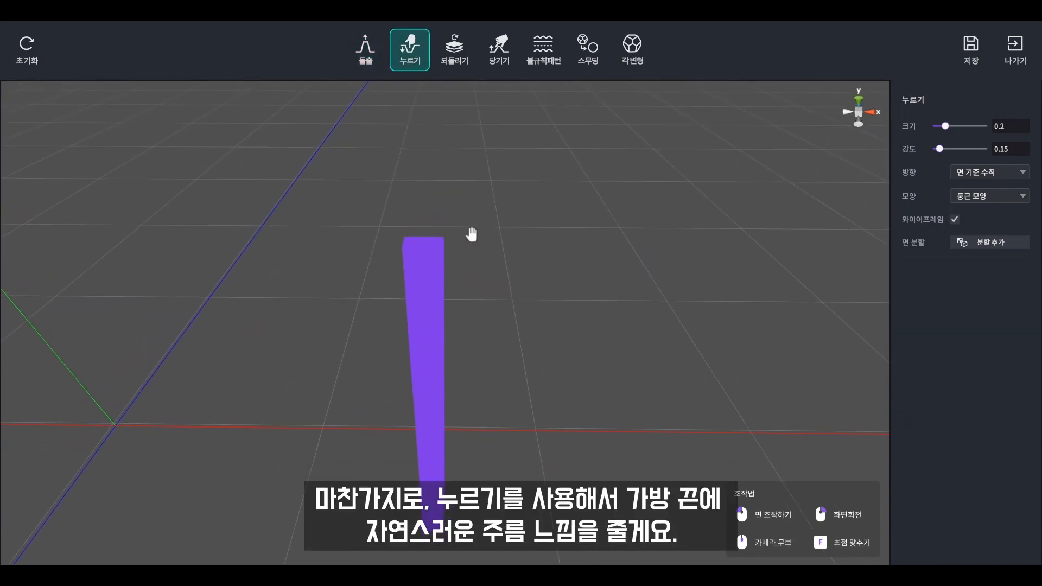
click(425, 334)
mouse_move(602, 404)
right_down()
mouse_move(407, 395)
mouse_move(439, 365)
mouse_move(549, 425)
mouse_move(439, 482)
right_up()
mouse_move(430, 437)
right_down()
mouse_move(607, 458)
mouse_move(505, 435)
mouse_move(432, 221)
right_up()
right_drag(438, 151, 623, 360)
scroll(539, 451, down, 3)
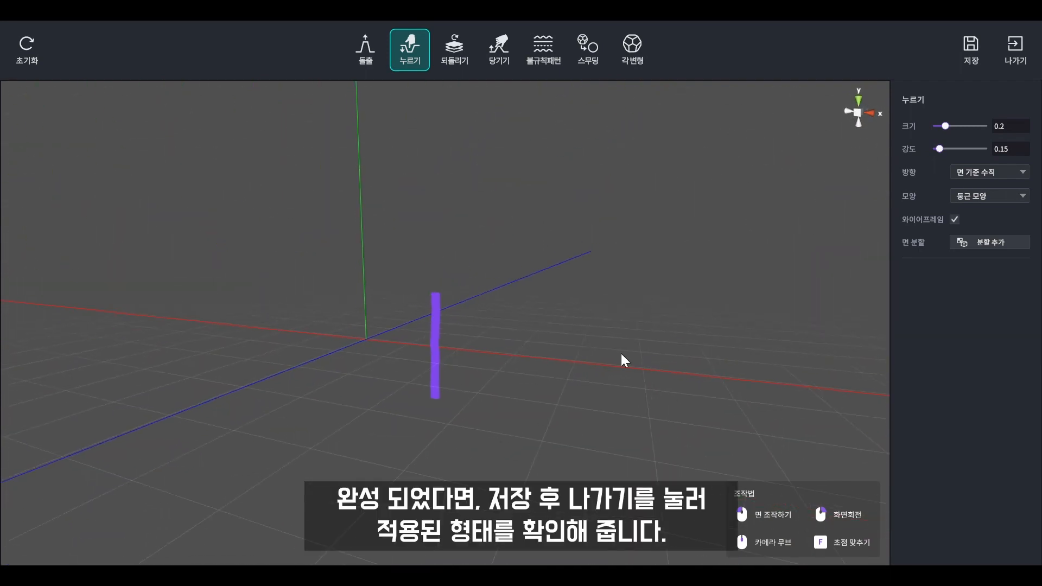
- Save the sculpted strap and return to the main scene
click(974, 65)
click(442, 332)
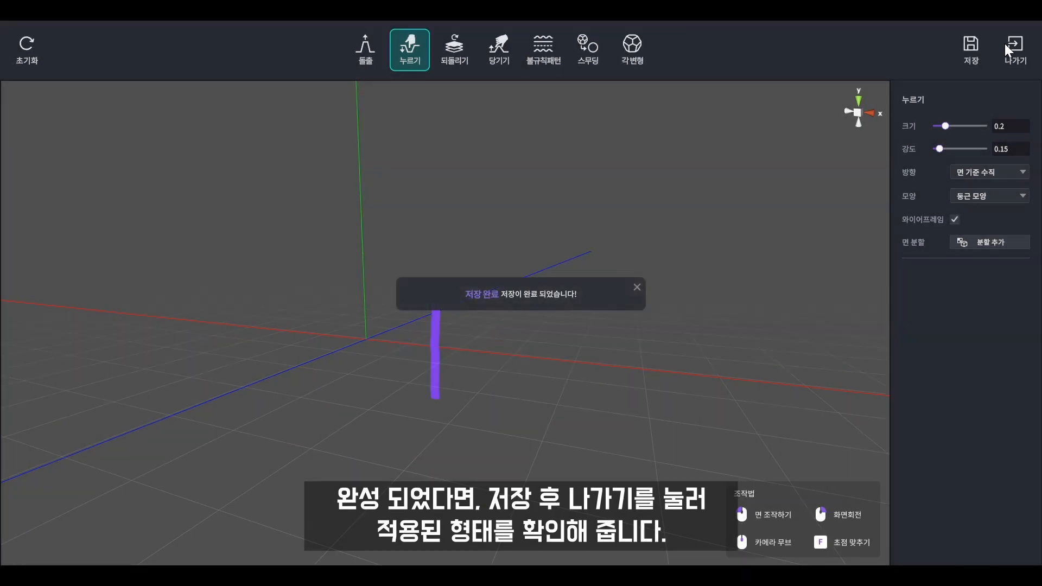
click(1003, 52)
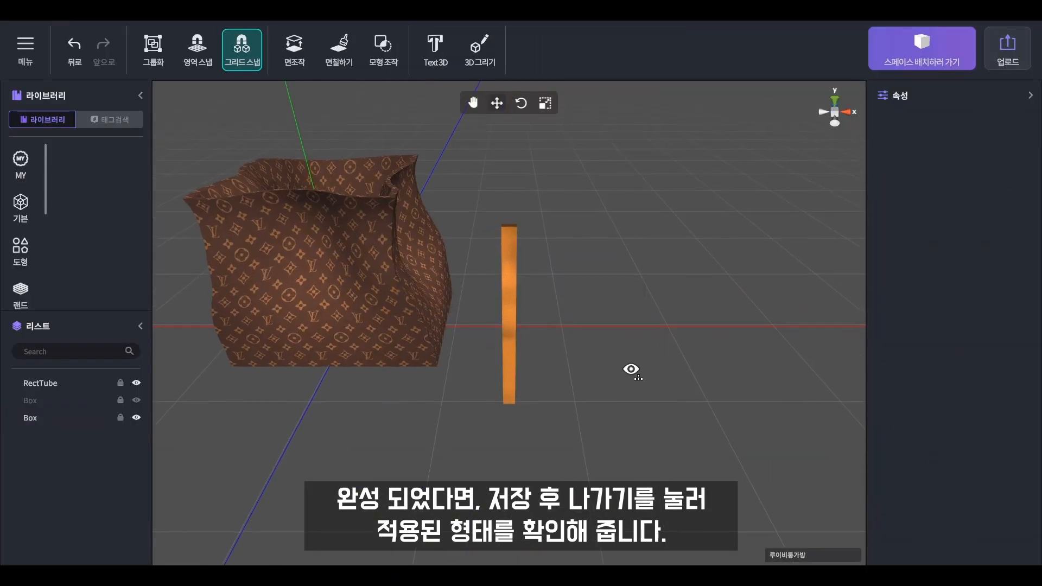
right_drag(631, 372, 629, 356)
middle_drag(629, 356, 667, 323)
scroll(615, 342, down, 4)
- Add a cylinder beside the bag with orange colour, beige leather texture and zero gloss
right_drag(615, 341, 581, 324)
middle_drag(581, 324, 581, 307)
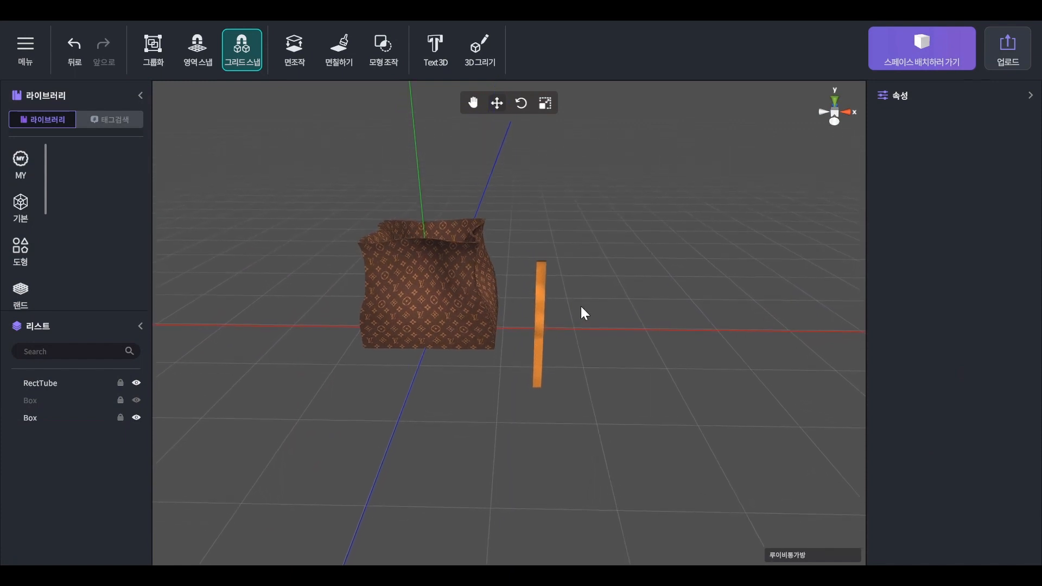
click(22, 219)
click(147, 327)
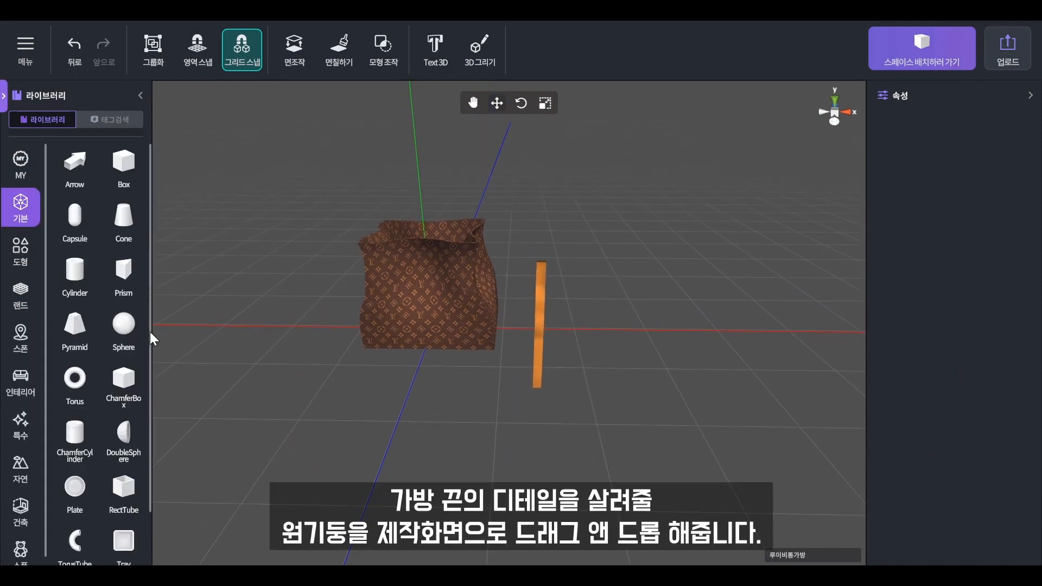
drag(73, 281, 616, 336)
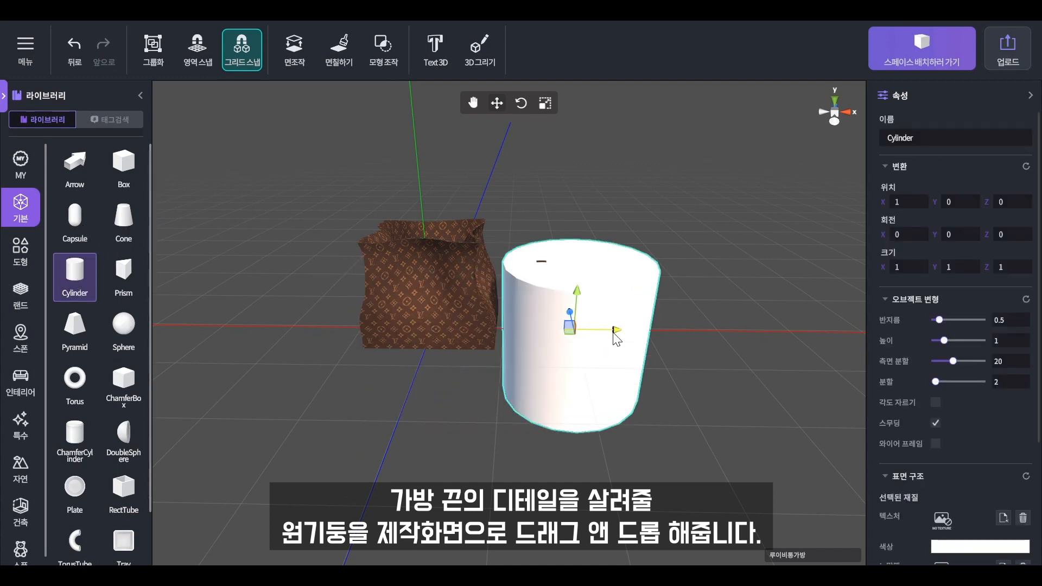
click(975, 548)
click(508, 387)
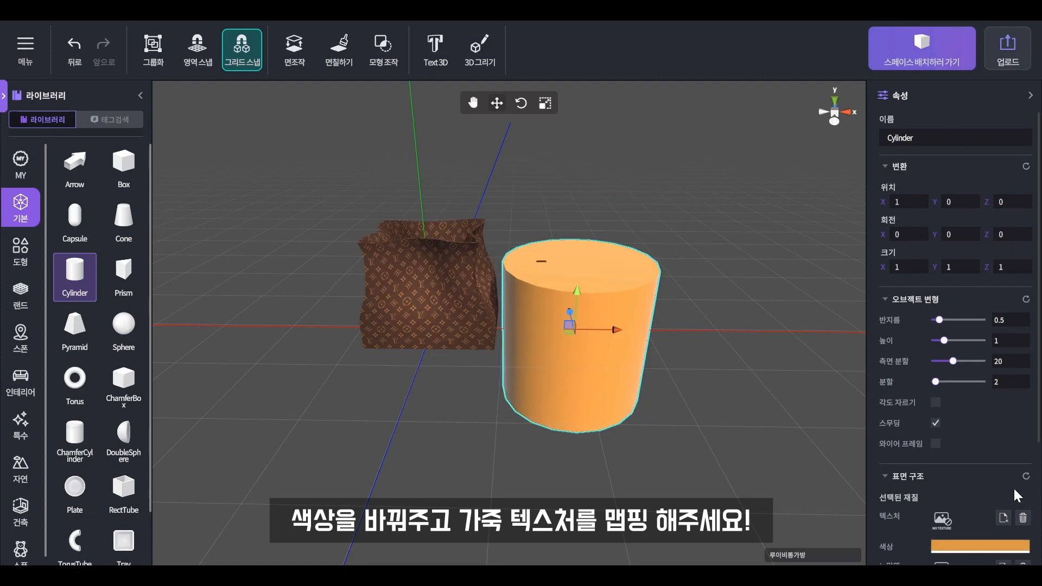
click(1002, 517)
double_click(190, 223)
scroll(949, 451, down, 3)
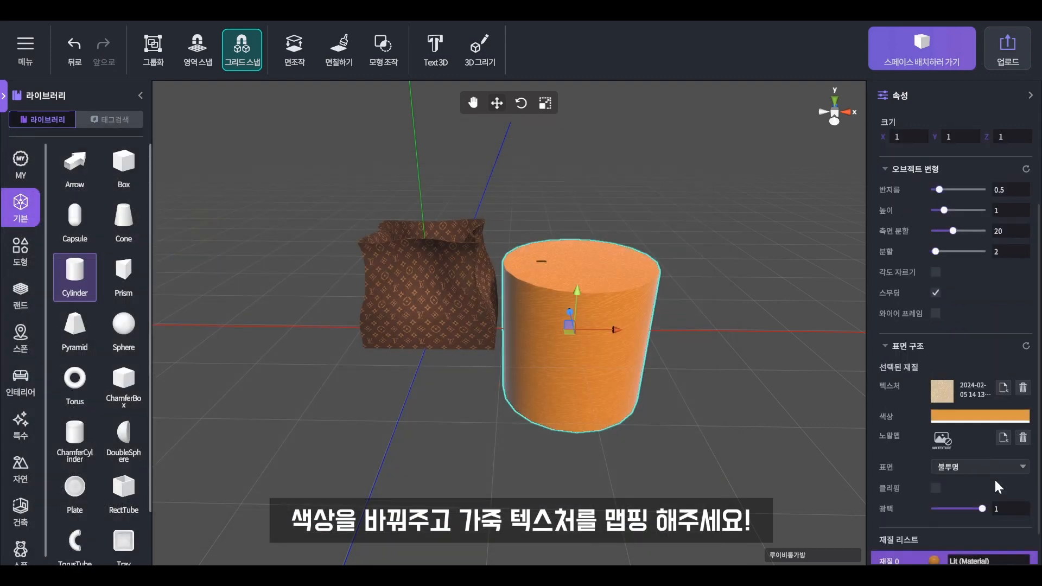
drag(984, 505, 927, 505)
- Shrink the cylinder to half size, move it onto the strap and reduce its radius to 0.3863636
right_drag(624, 359, 699, 328)
key(r)
mouse_move(627, 331)
mouse_down()
mouse_move(596, 316)
mouse_move(621, 327)
mouse_up()
key(w)
right_drag(620, 327, 516, 362)
scroll(533, 368, up, 5)
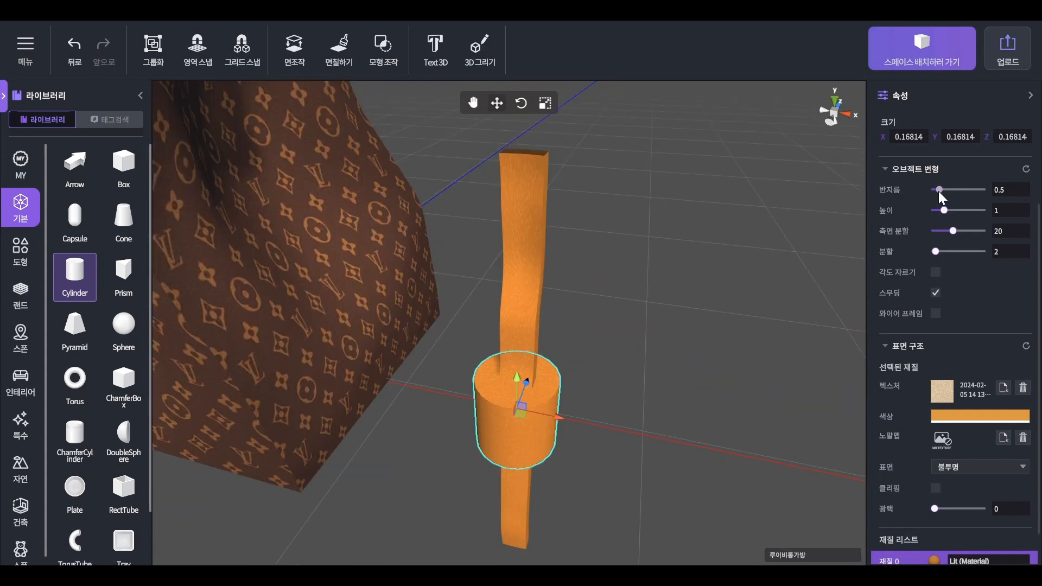
drag(938, 191, 937, 191)
- Flatten the cylinder to Z scale 0.10896 and position it around the strap's top
right_drag(640, 353, 591, 379)
key(r)
drag(568, 360, 578, 214)
key(w)
middle_drag(654, 246, 462, 469)
drag(402, 454, 414, 475)
click(541, 463)
right_drag(541, 463, 699, 363)
click(581, 291)
drag(603, 309, 605, 309)
- Check the ring's fit around the strap, then clear the selection
key(r)
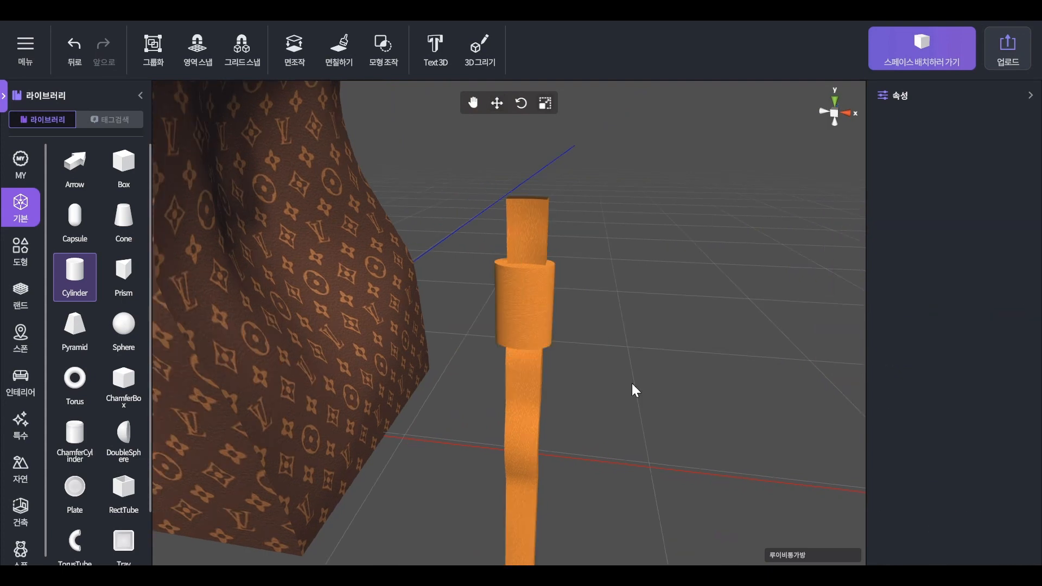
scroll(631, 383, down, 5)
right_drag(650, 353, 588, 386)
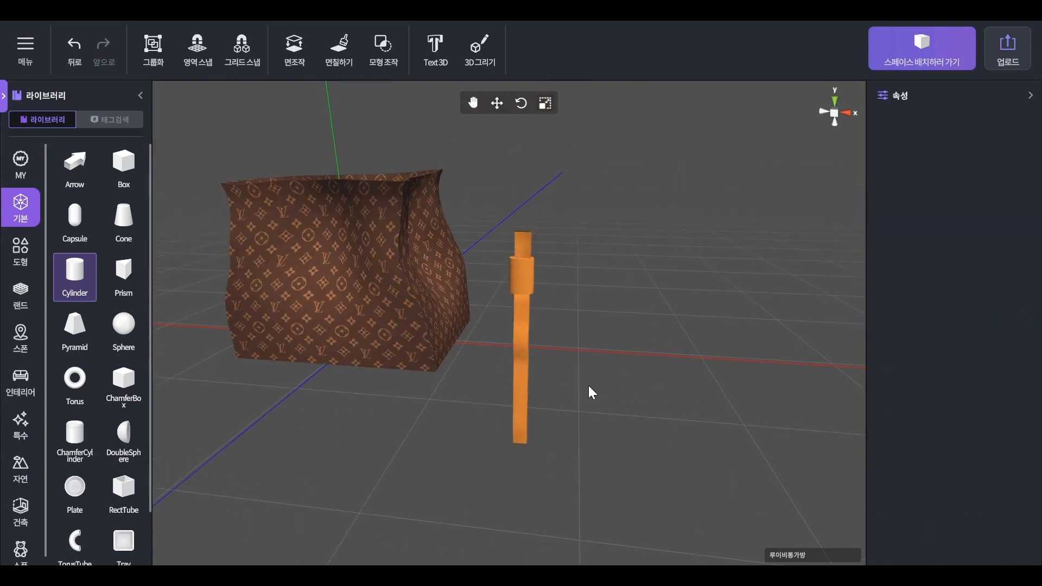
drag(588, 388, 486, 167)
click(624, 269)
click(529, 276)
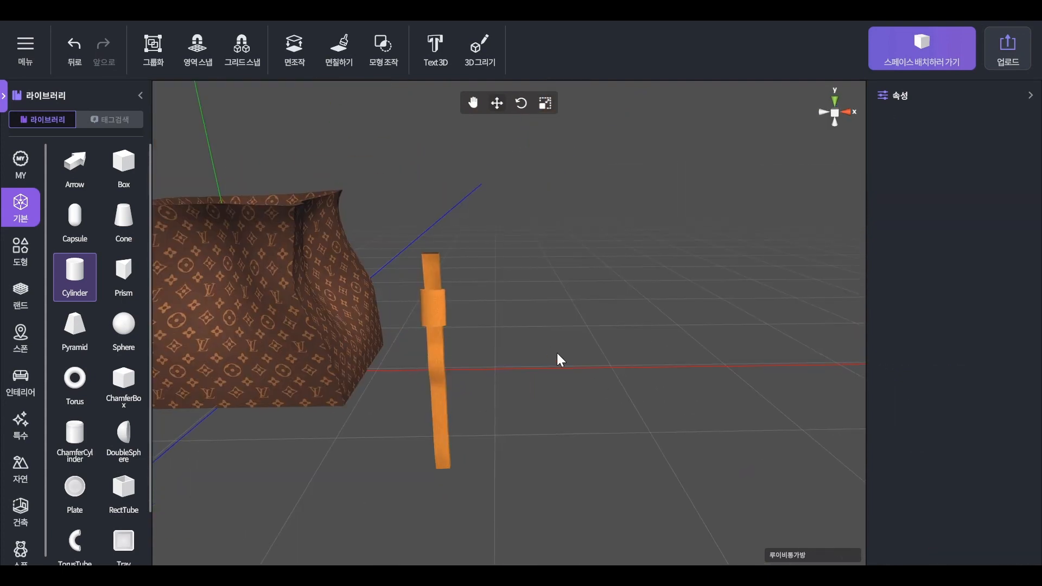
middle_drag(557, 352, 585, 315)
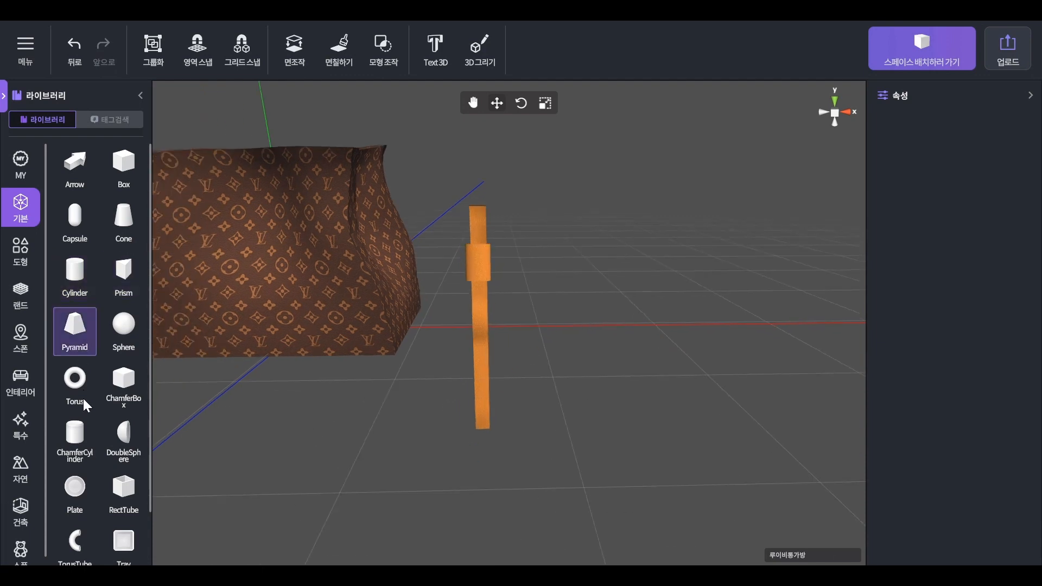
- Add a cone beside the strap, shrink it to about half size, shorten it and widen its top
click(131, 226)
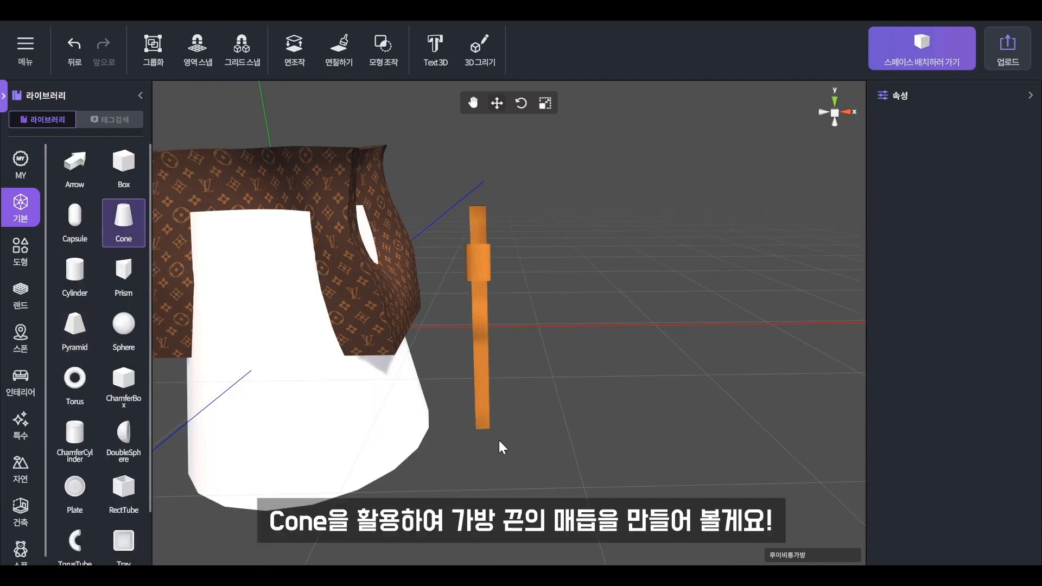
click(327, 439)
drag(348, 327, 564, 345)
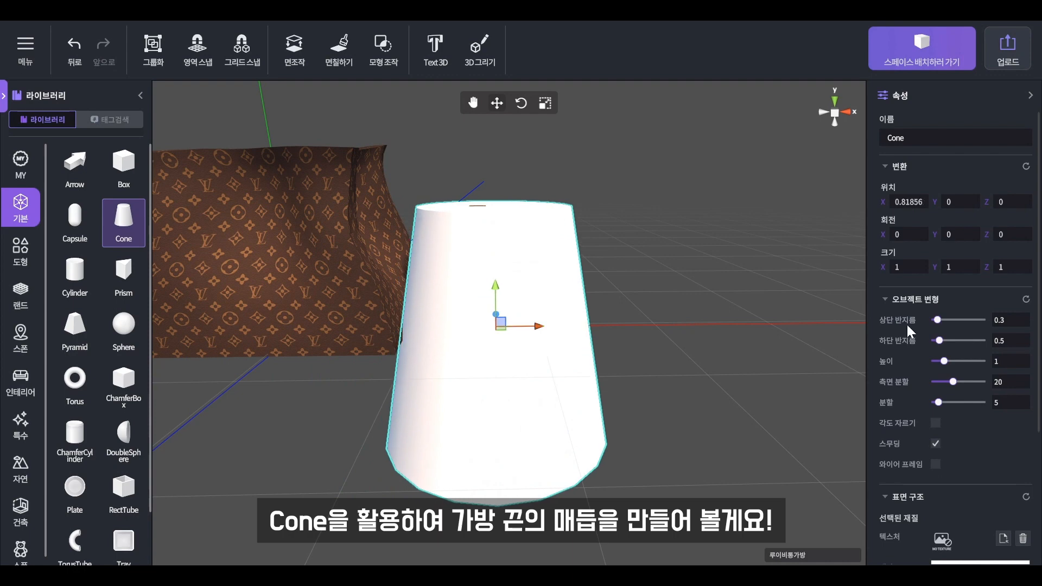
drag(500, 324, 586, 400)
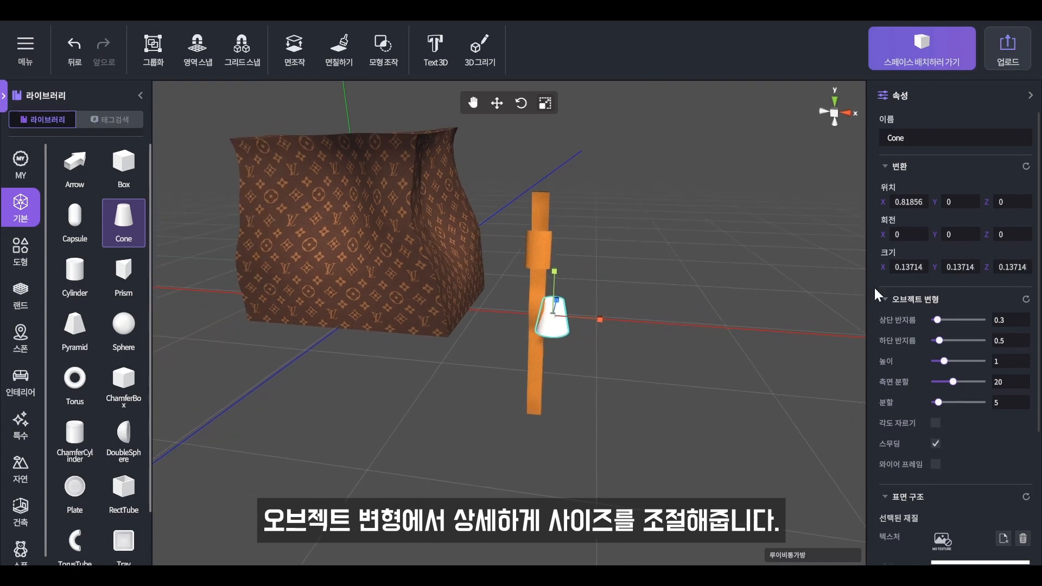
drag(942, 360, 938, 361)
drag(938, 319, 939, 320)
- Move the cone back onto the strap and lower it to the strap's bottom end
key(e)
right_drag(563, 320, 508, 350)
click(506, 352)
click(472, 362)
key(w)
mouse_move(487, 341)
mouse_down()
mouse_move(464, 356)
mouse_move(478, 347)
mouse_up()
mouse_move(500, 367)
mouse_down()
mouse_move(473, 336)
mouse_move(485, 359)
mouse_up()
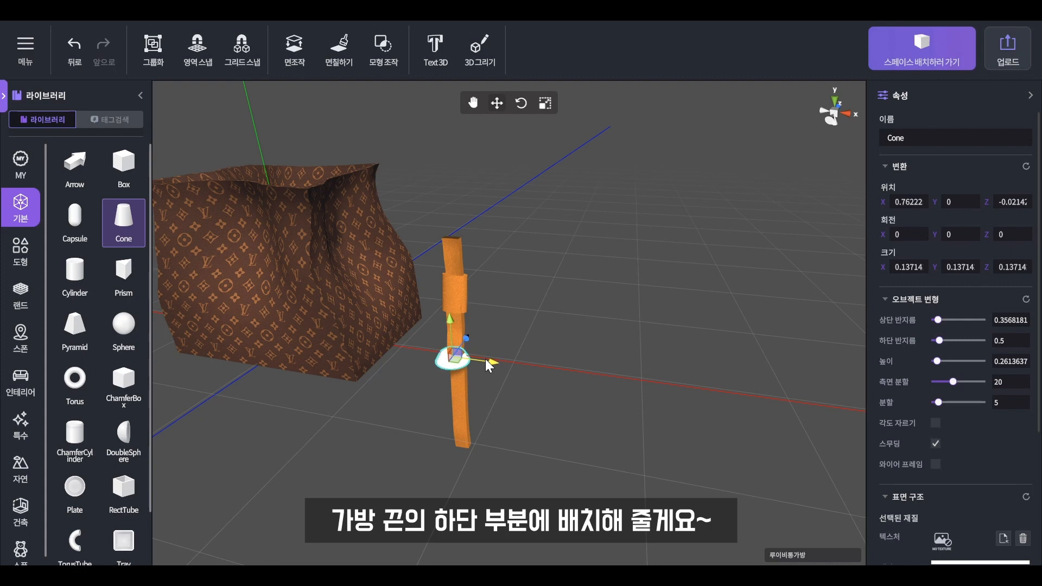
drag(453, 326, 467, 417)
- Centre the cone on the strap's bottom end
click(539, 441)
middle_drag(539, 441, 630, 376)
scroll(610, 421, up, 5)
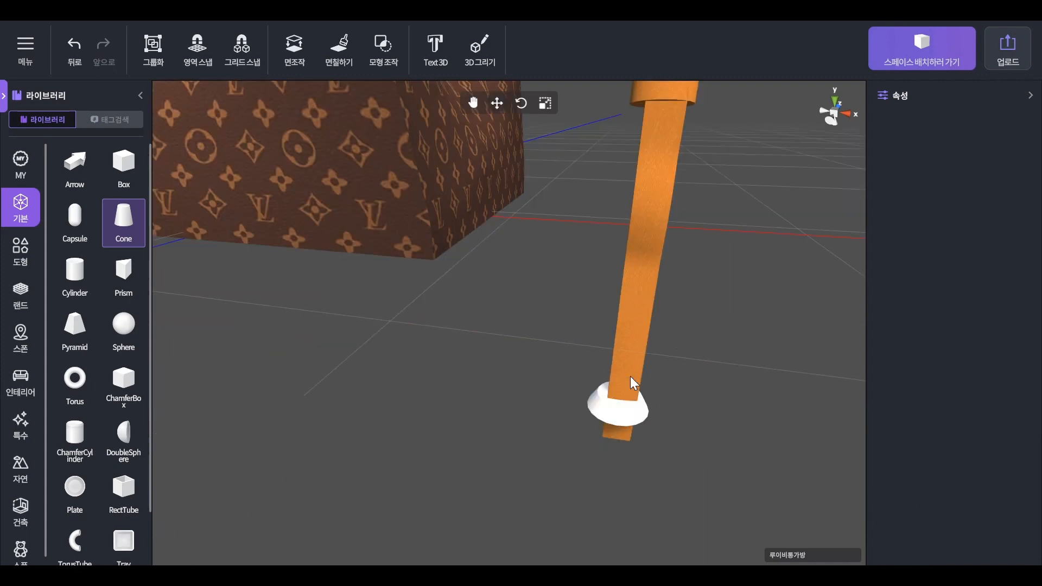
click(610, 421)
right_drag(610, 421, 528, 418)
drag(534, 410, 536, 405)
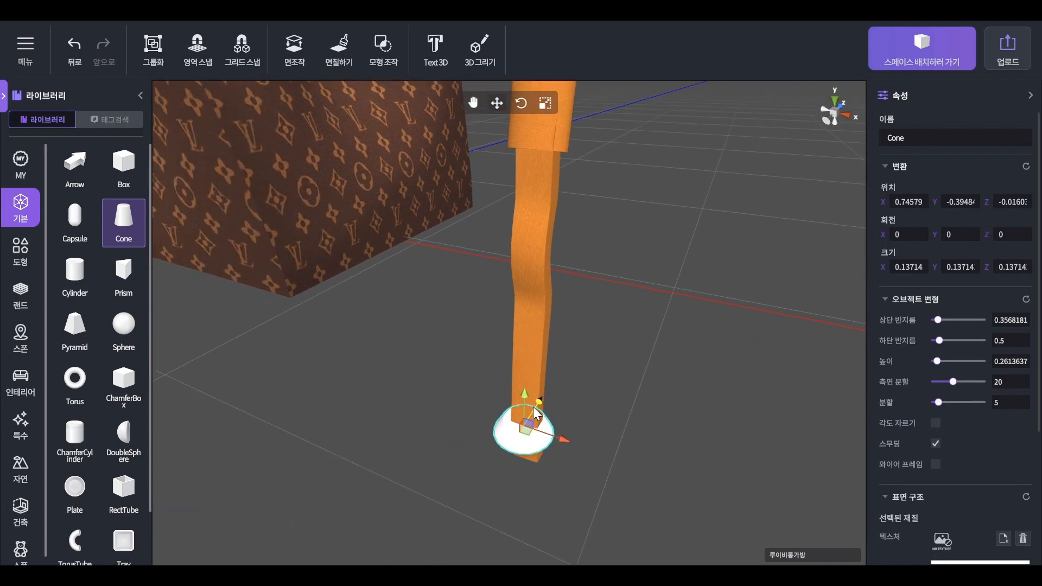
scroll(903, 456, down, 2)
- Give the cone the leather texture image and an orange colour
click(1002, 473)
click(188, 234)
double_click(189, 234)
click(944, 502)
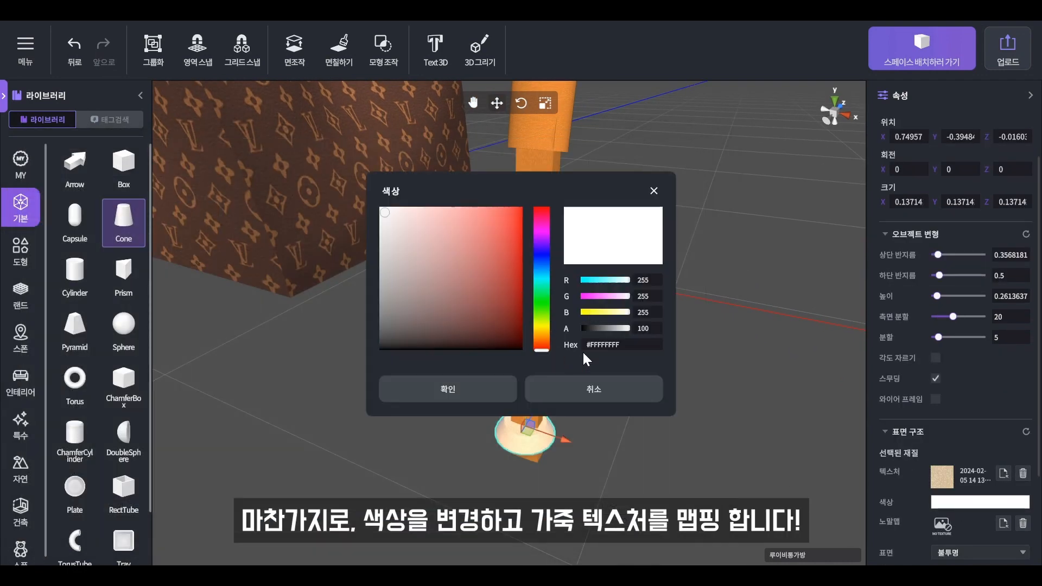
key(ctrl+v)
click(502, 384)
scroll(994, 492, down, 3)
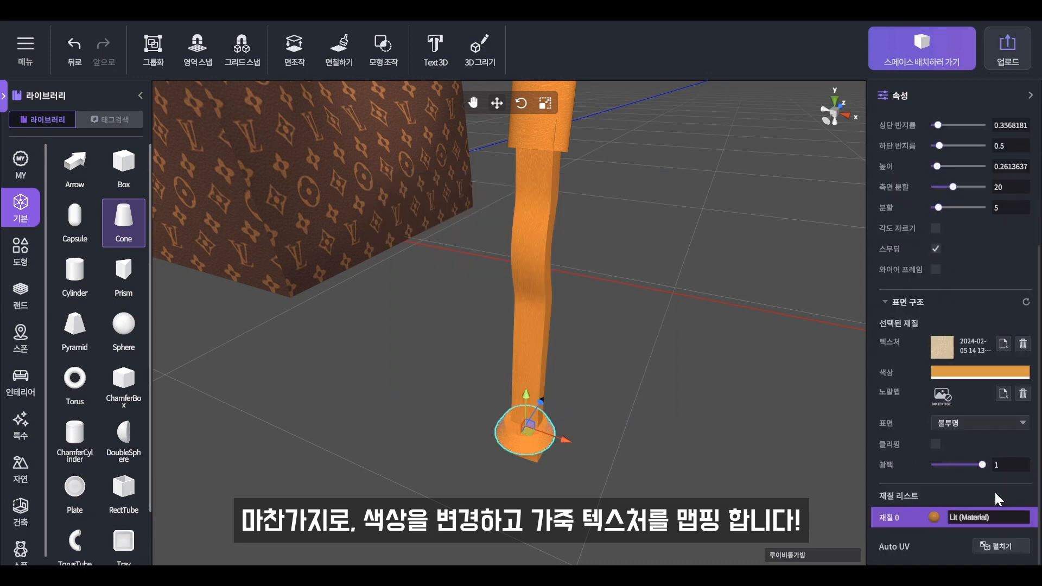
- Raise the cone slightly on the strap and add a new Box to the scene
click(545, 438)
drag(523, 408, 525, 399)
click(586, 450)
right_drag(586, 450, 616, 406)
scroll(615, 432, down, 5)
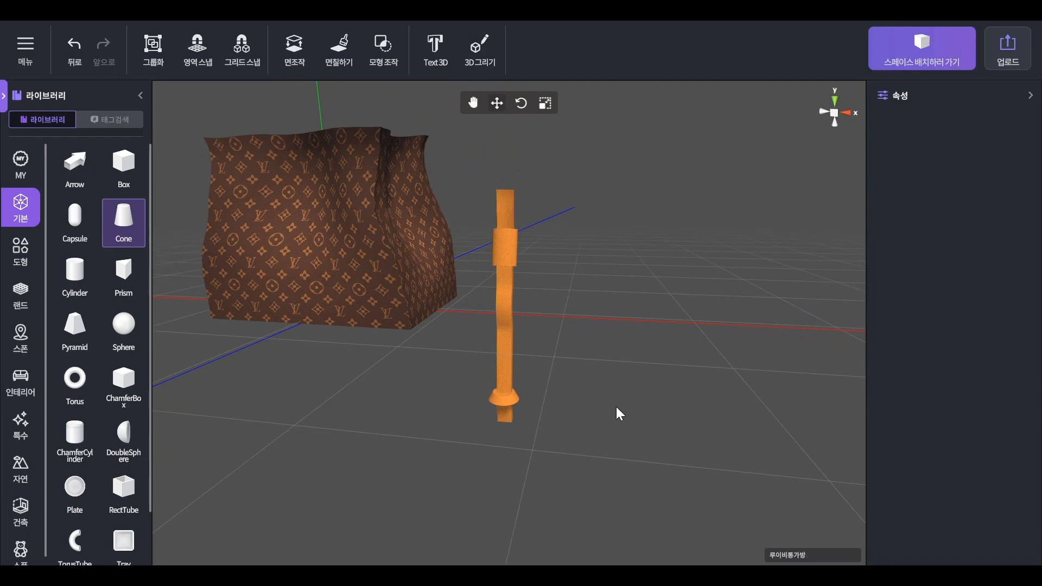
drag(123, 162, 313, 323)
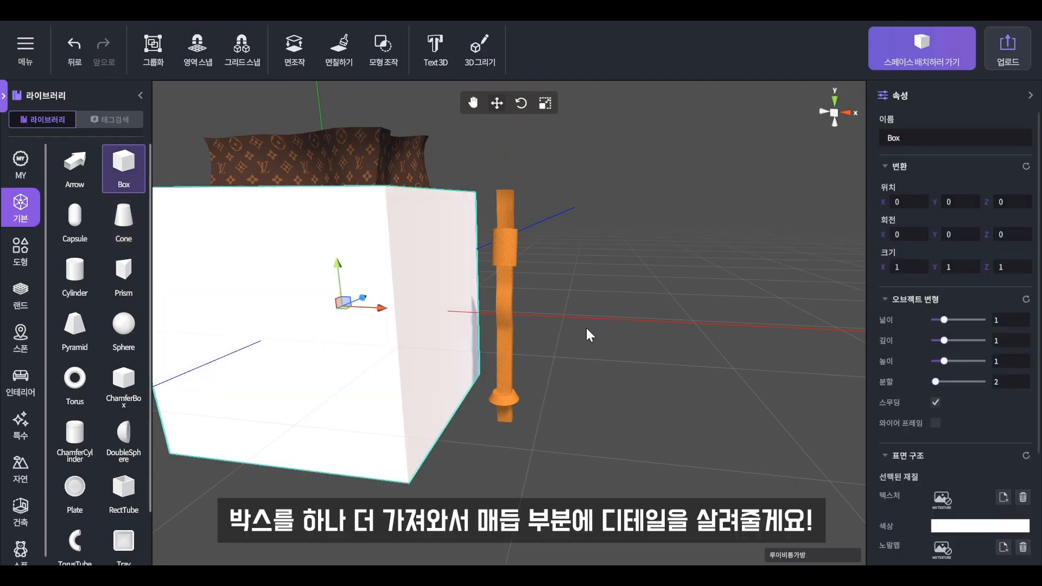
- Shrink the box to about a fifth, move it to the strap and flatten it into a thin plate
key(r)
drag(344, 308, 319, 294)
key(w)
drag(387, 308, 523, 319)
right_drag(523, 319, 509, 329)
key(r)
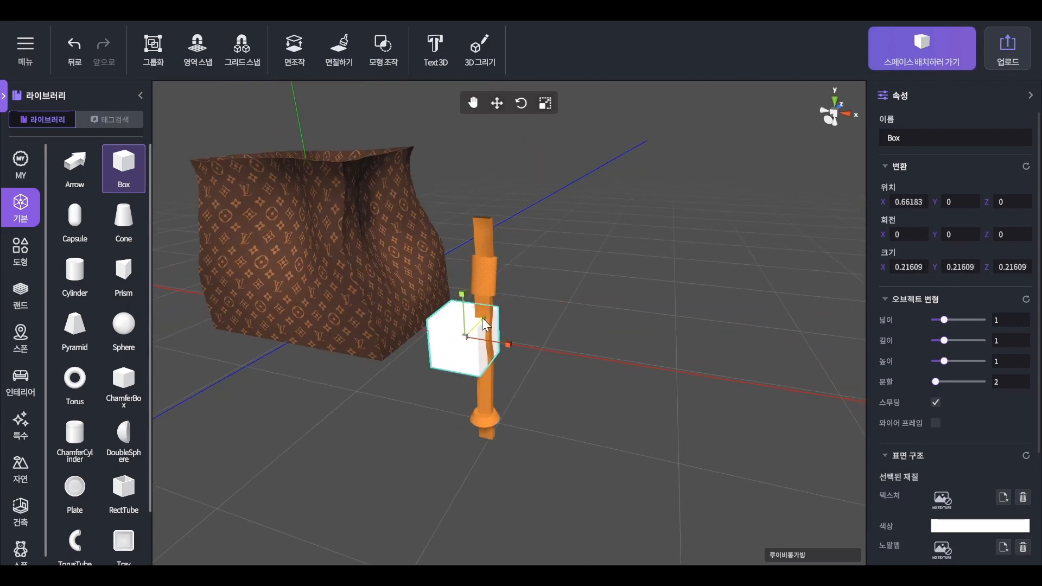
drag(482, 317, 500, 344)
drag(462, 295, 463, 302)
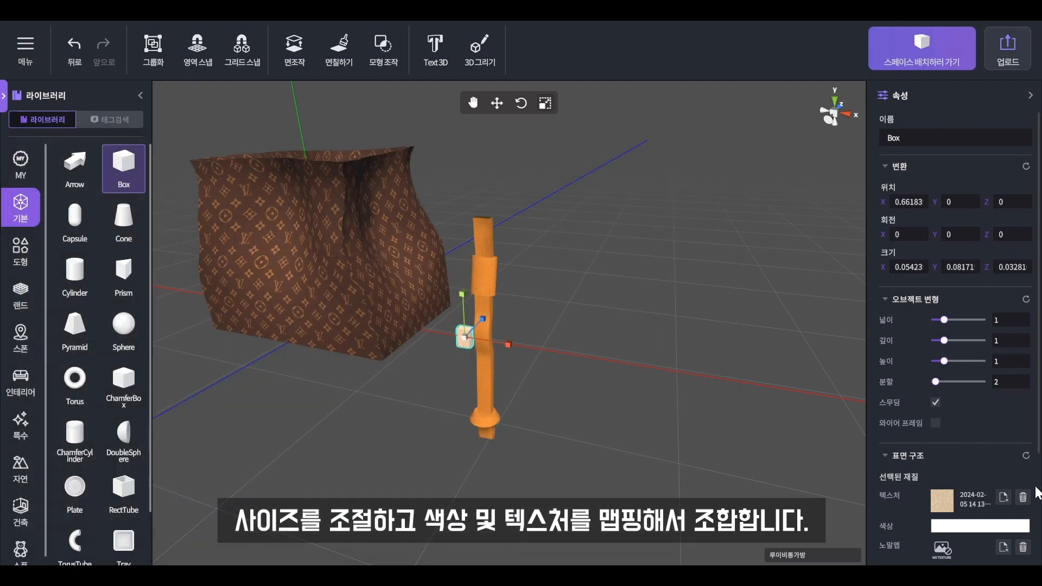
- Colour the plate orange and set its 광택 gloss to 0
scroll(972, 421, down, 3)
click(946, 396)
key(ctrl+v)
click(489, 392)
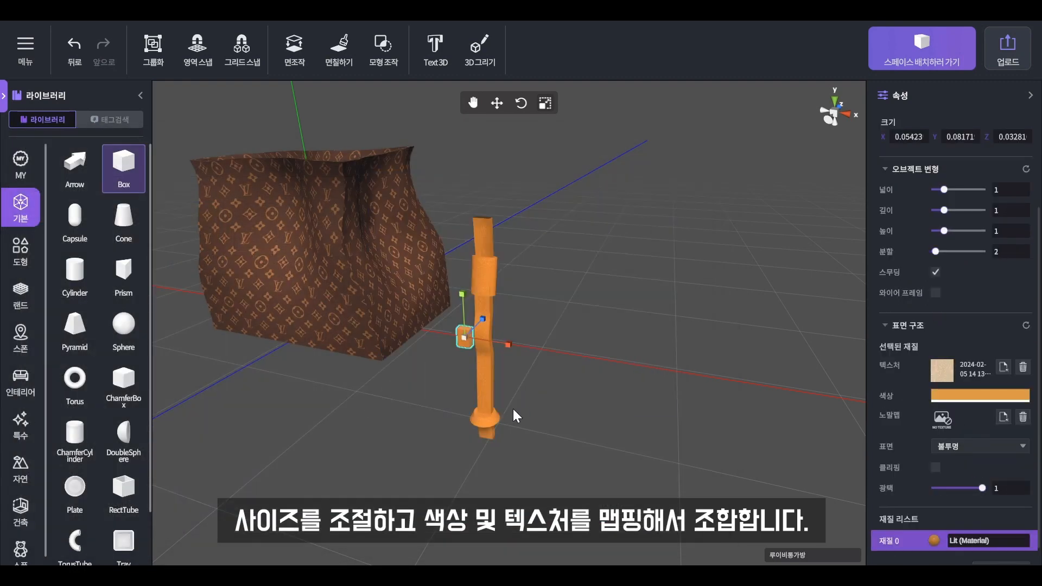
drag(973, 488, 932, 488)
- Slide and tilt the plate into place at the strap's foot
scroll(480, 409, up, 5)
drag(467, 457, 458, 427)
key(e)
click(526, 427)
scroll(550, 446, down, 5)
- Select all the strap pieces together and move them onto the bag body
middle_drag(596, 432, 629, 449)
drag(646, 485, 505, 134)
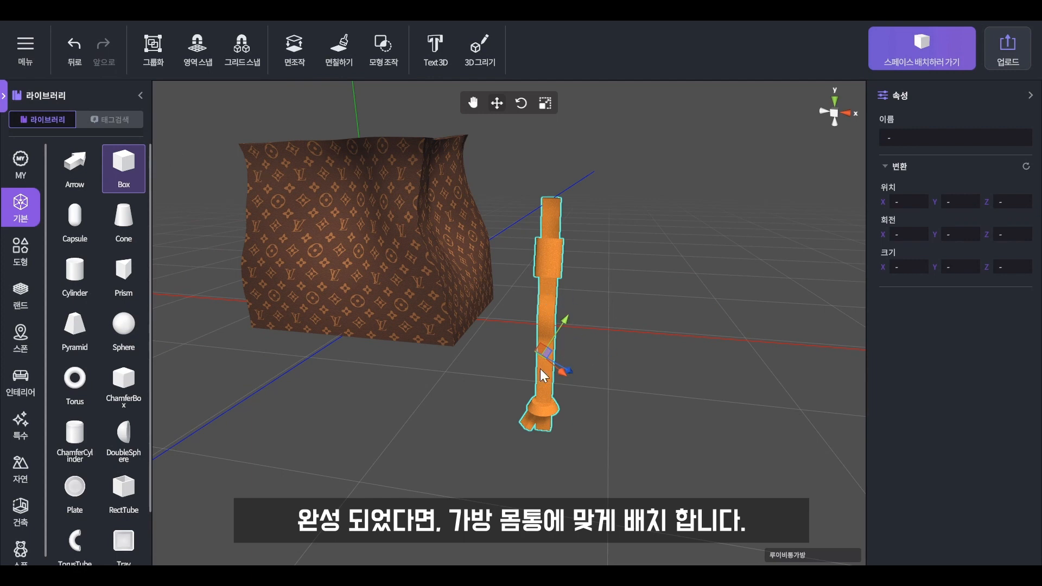
drag(568, 368, 381, 260)
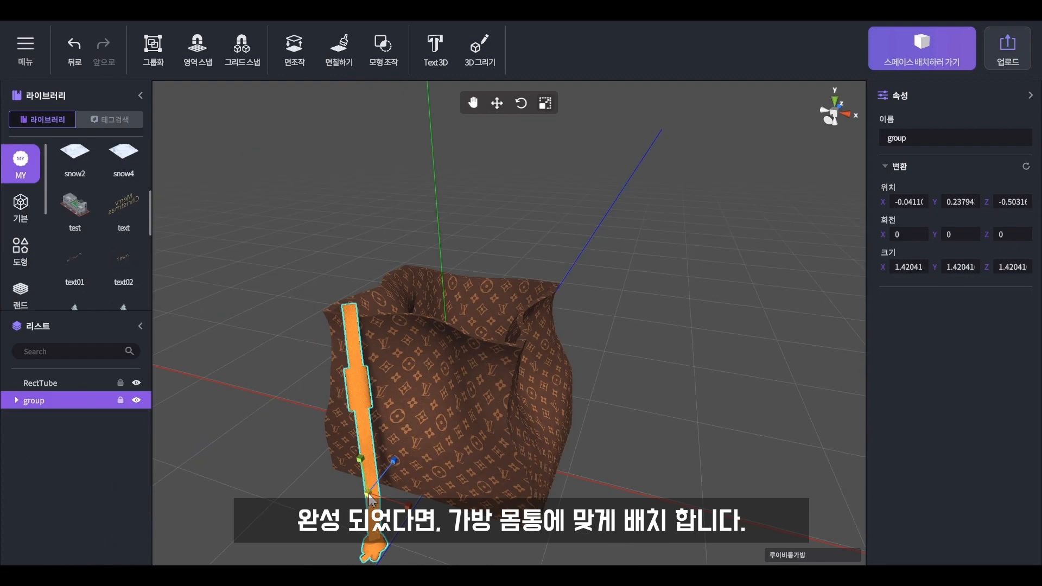
drag(369, 495, 364, 504)
- Set the strap group's 크기 to 1 on every axis and slide it onto the bag's front
click(924, 269)
text(1)
key(Tab)
text(1)
key(Tab)
text(1)
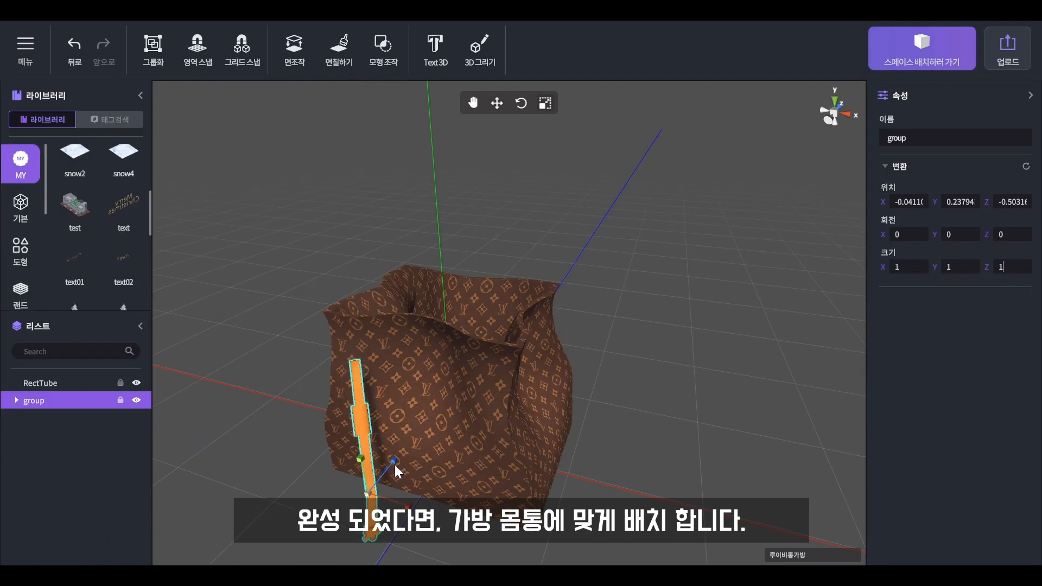
drag(394, 460, 432, 432)
drag(748, 498, 724, 477)
click(724, 477)
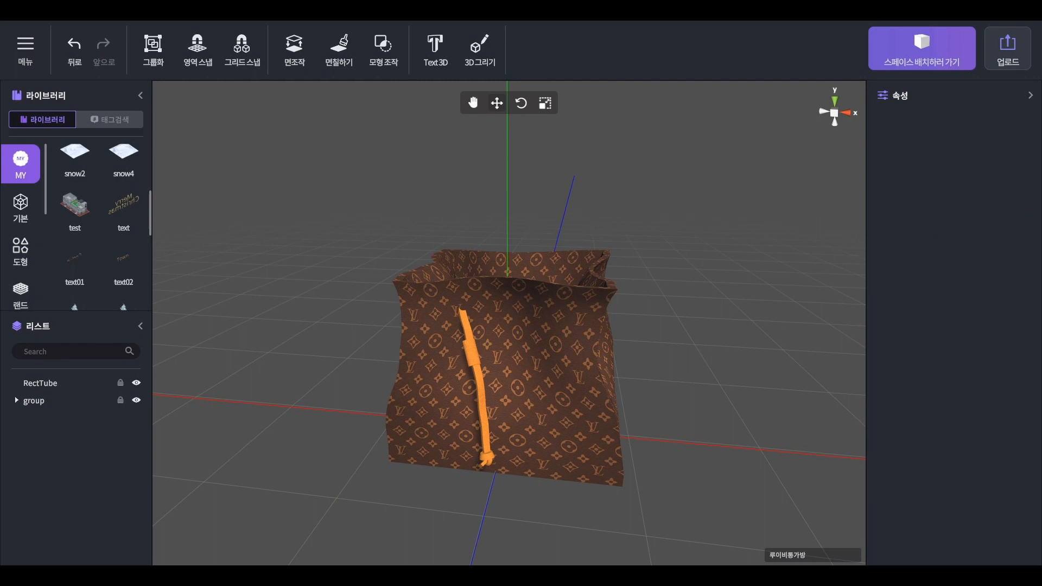
click(140, 326)
- Add a Torus from the basic shapes and raise its side segments to 50
click(21, 206)
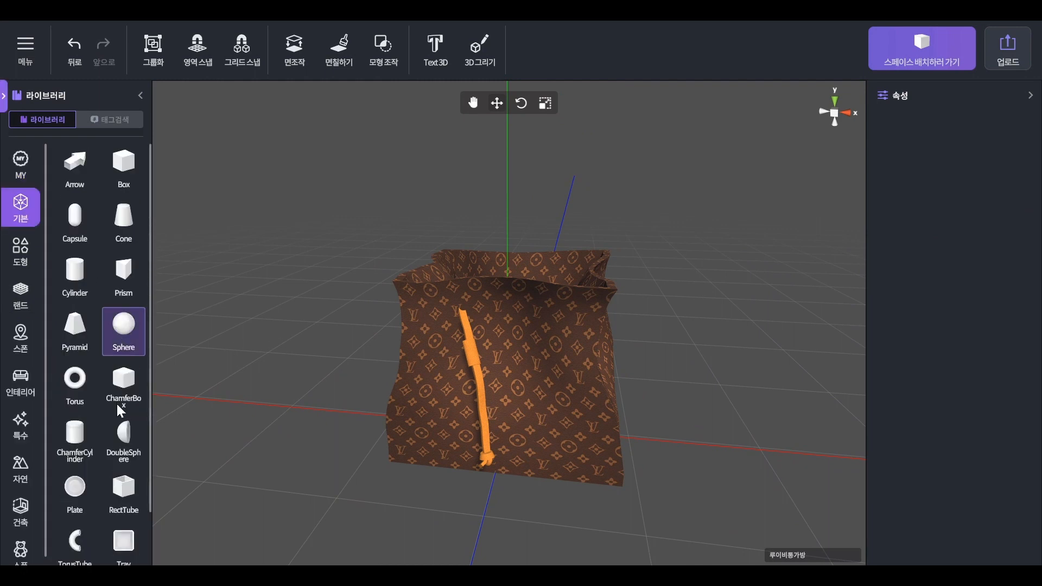
scroll(120, 410, down, 2)
scroll(116, 458, up, 2)
drag(65, 382, 487, 473)
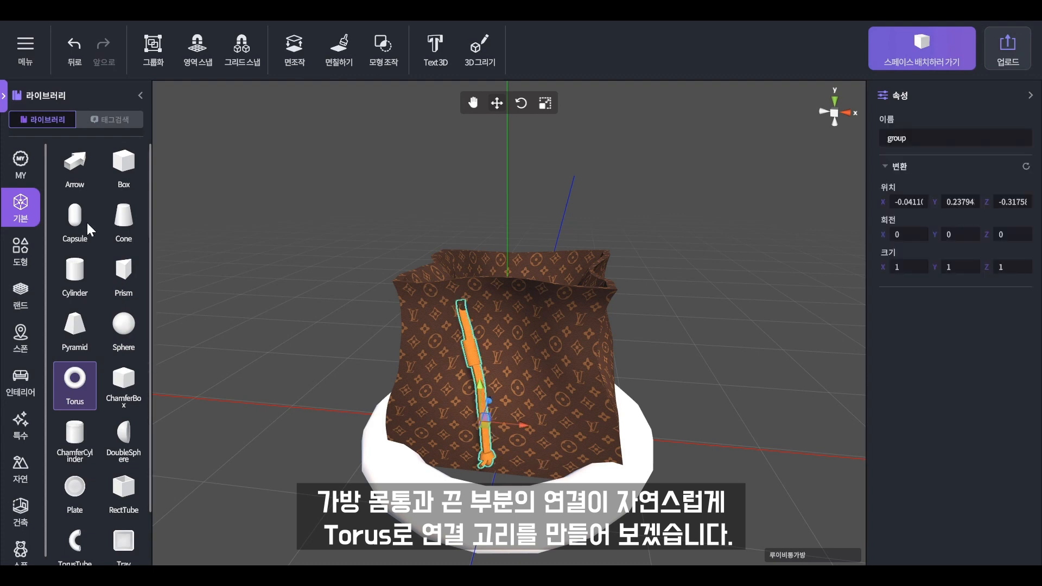
click(7, 104)
click(51, 418)
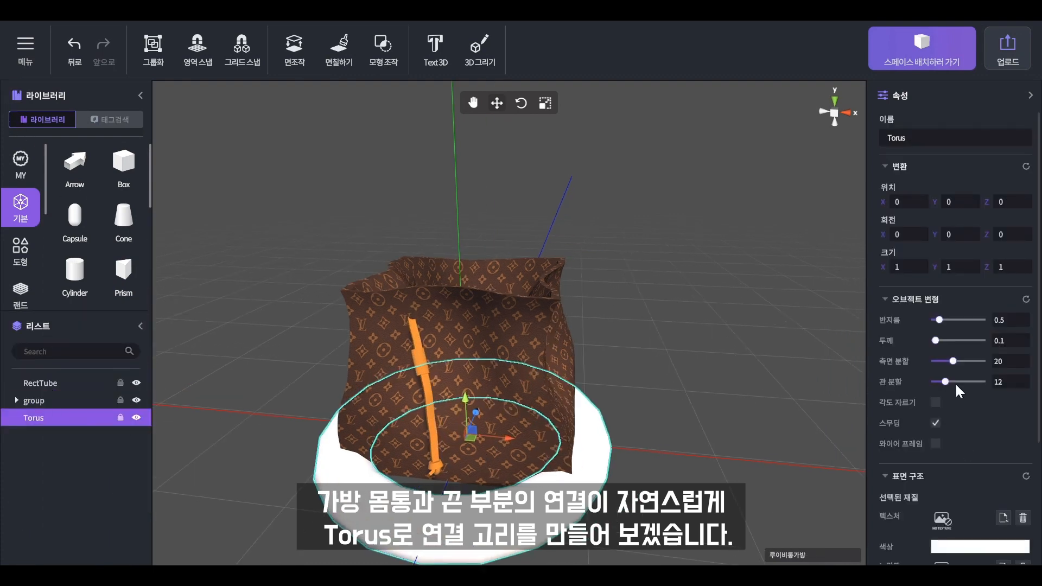
drag(963, 361, 1034, 367)
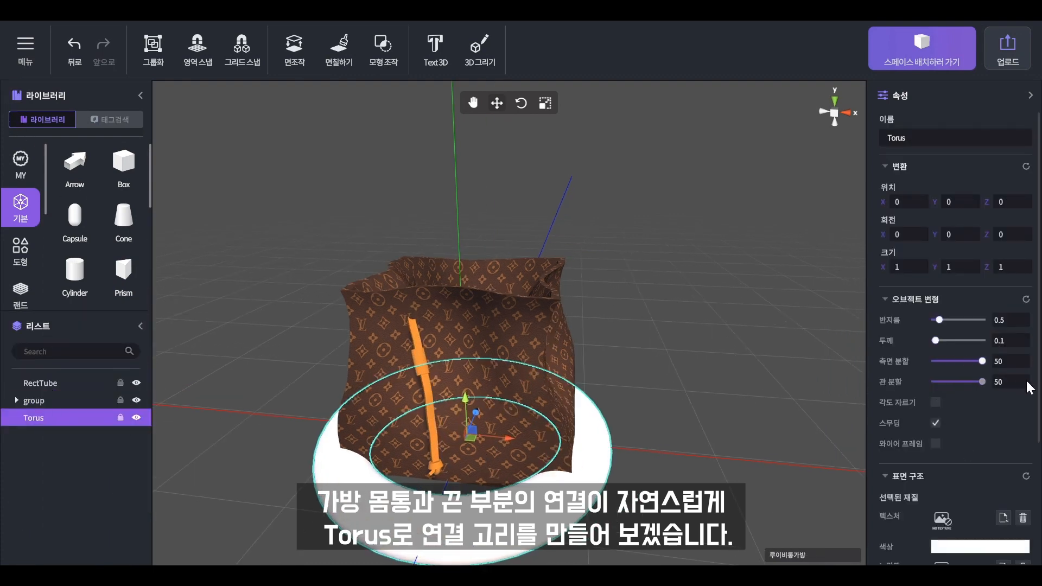
drag(950, 382, 983, 382)
- Apply the grey metallic texture to the torus and colour it golden
scroll(983, 476, down, 1)
click(1001, 451)
click(259, 220)
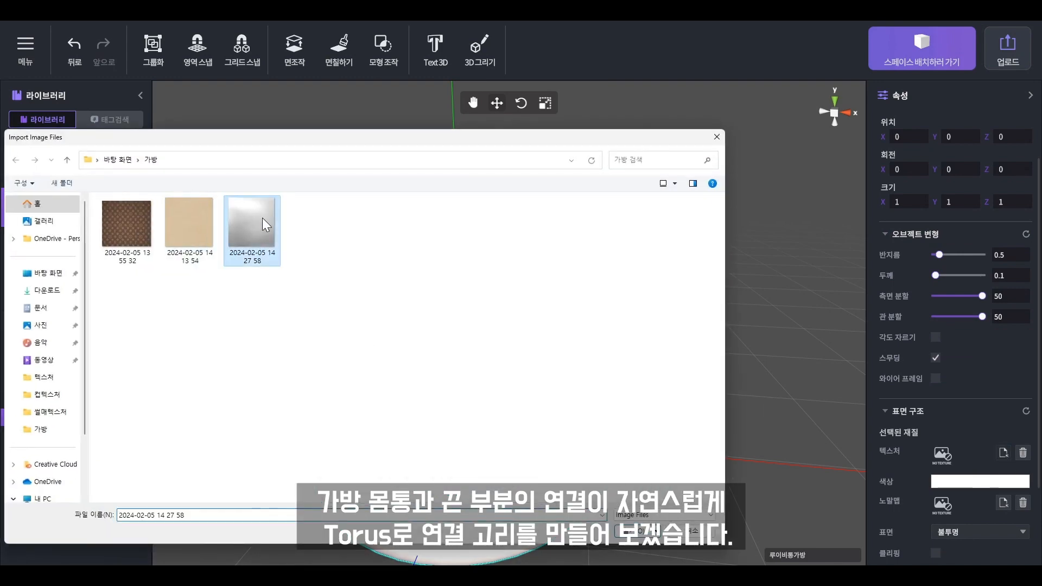
double_click(259, 219)
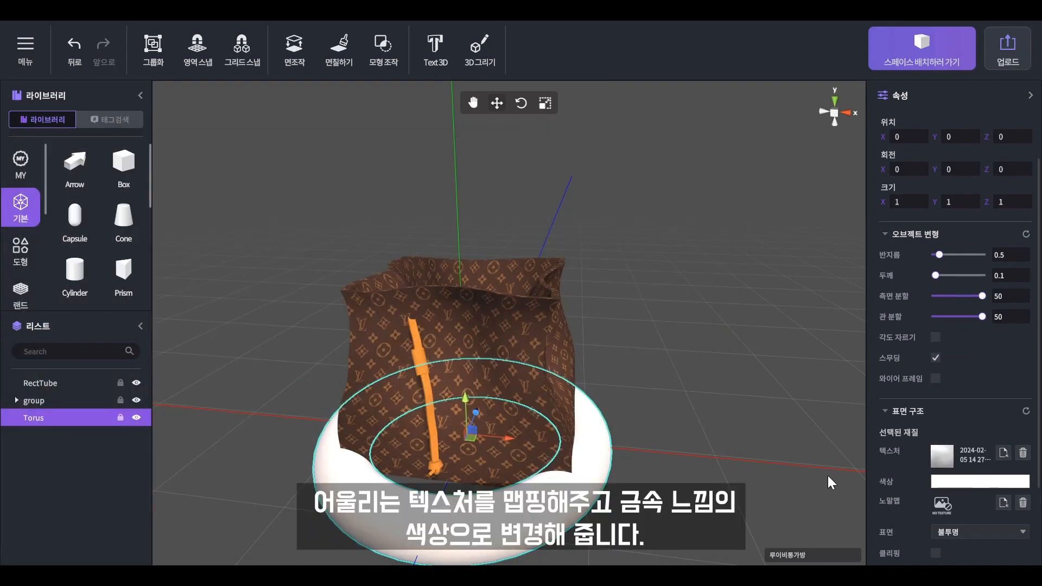
click(429, 408)
click(568, 477)
click(971, 546)
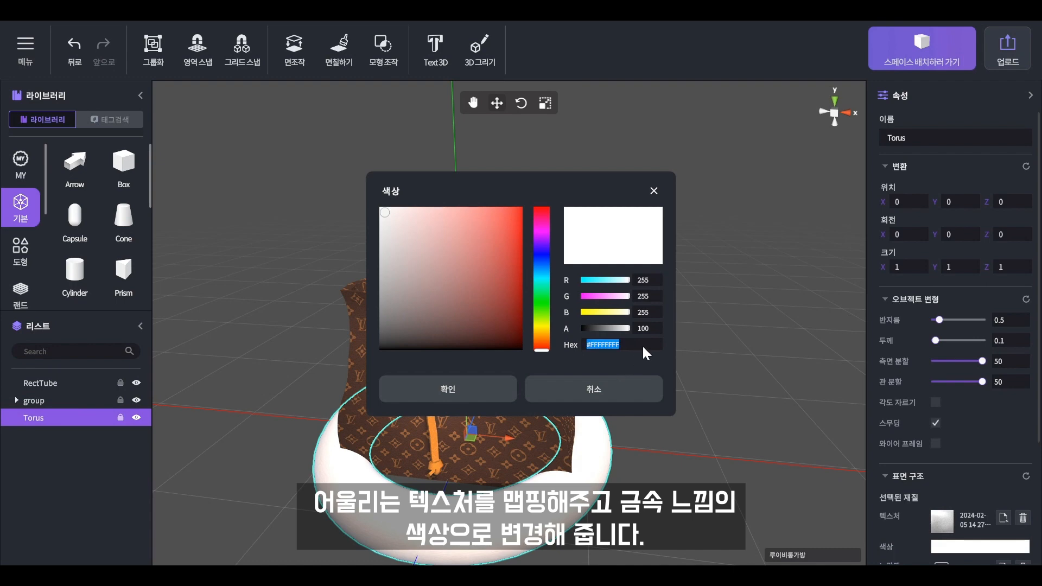
key(ctrl+v)
click(492, 383)
scroll(984, 460, down, 3)
drag(982, 509, 941, 508)
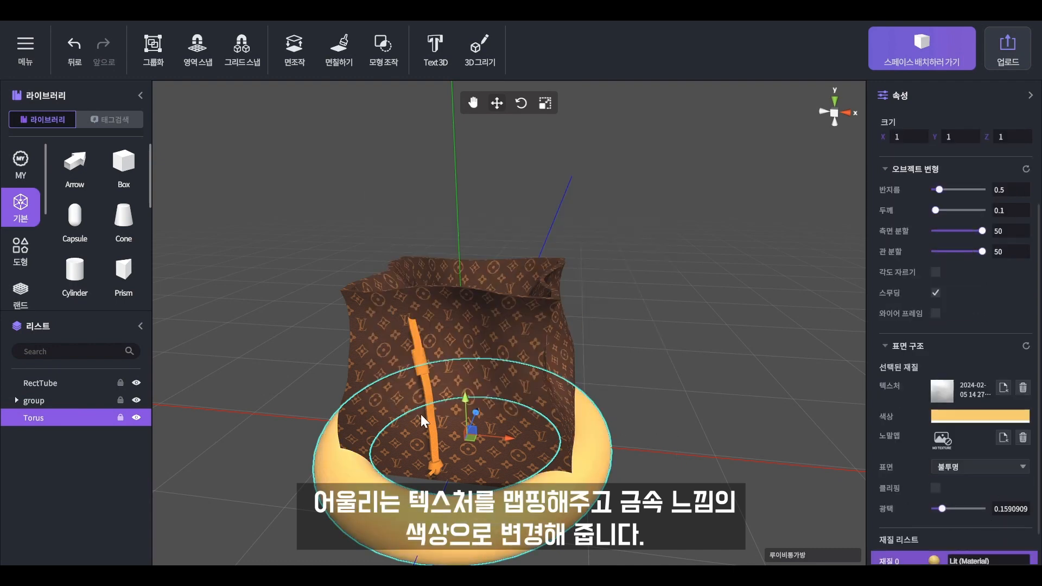
- Shrink the torus and move it to the top of the strap on the bag's front
drag(468, 437, 418, 283)
drag(445, 318, 412, 327)
key(e)
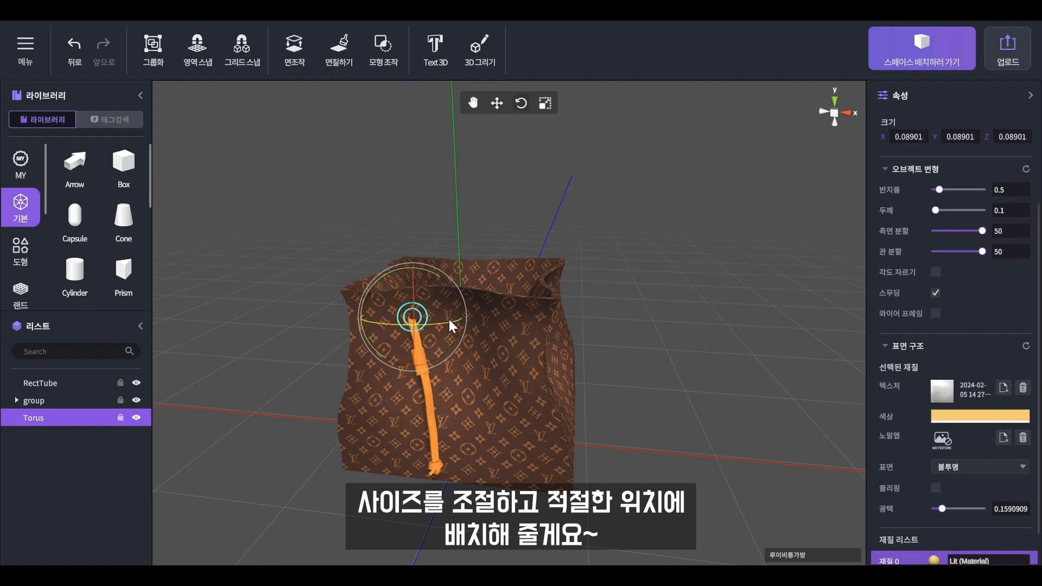
key(w)
right_drag(425, 327, 446, 341)
middle_drag(446, 341, 408, 422)
drag(415, 365, 353, 428)
right_drag(667, 315, 594, 383)
middle_drag(594, 382, 520, 388)
- Set the ring radius to 0.3295454 and thickness to 0.1568181, and seat it on the strap
drag(941, 190, 936, 211)
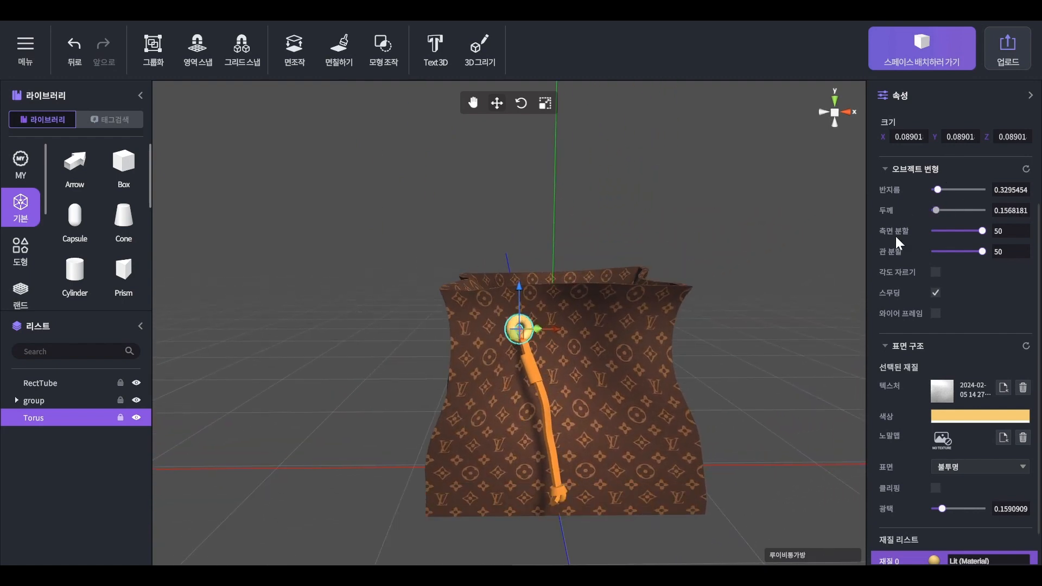
click(757, 331)
middle_drag(656, 374, 618, 392)
middle_drag(486, 375, 464, 389)
click(467, 366)
click(40, 418)
right_drag(480, 420, 560, 355)
middle_drag(559, 355, 553, 360)
mouse_move(553, 359)
mouse_down()
mouse_move(528, 363)
mouse_move(564, 357)
mouse_up()
- Select the grommet and left strap group in turn to check them, then face the bag
click(702, 360)
click(532, 372)
click(524, 355)
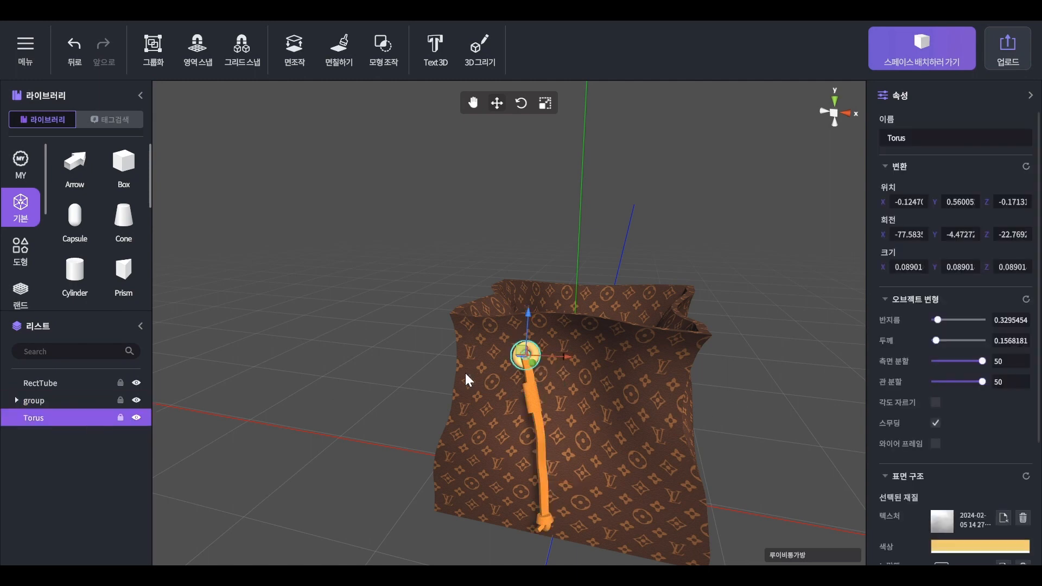
click(529, 369)
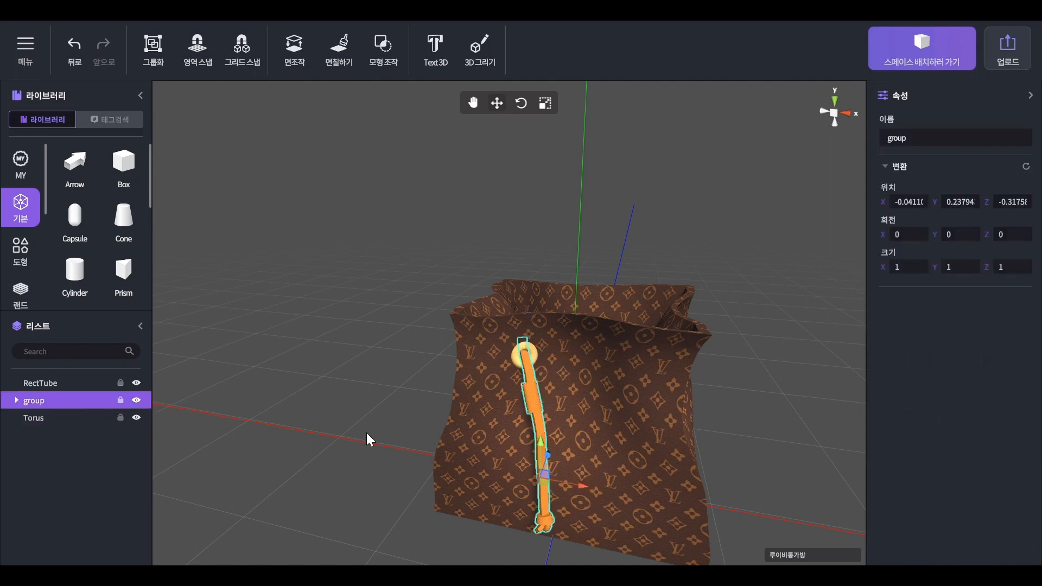
drag(765, 362, 742, 537)
middle_drag(350, 451, 367, 265)
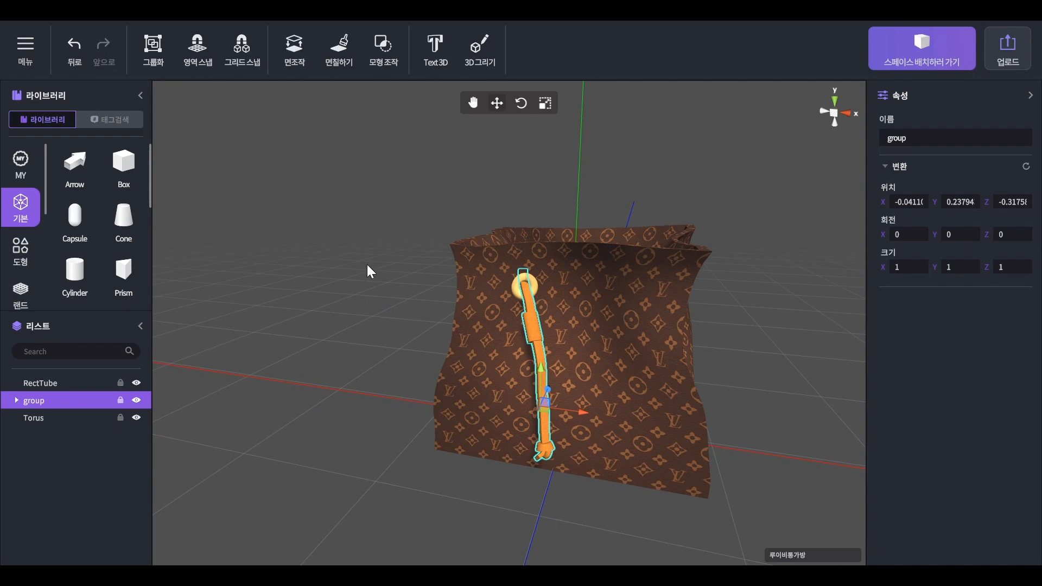
click(61, 415)
click(543, 434)
click(126, 445)
right_drag(404, 434, 699, 445)
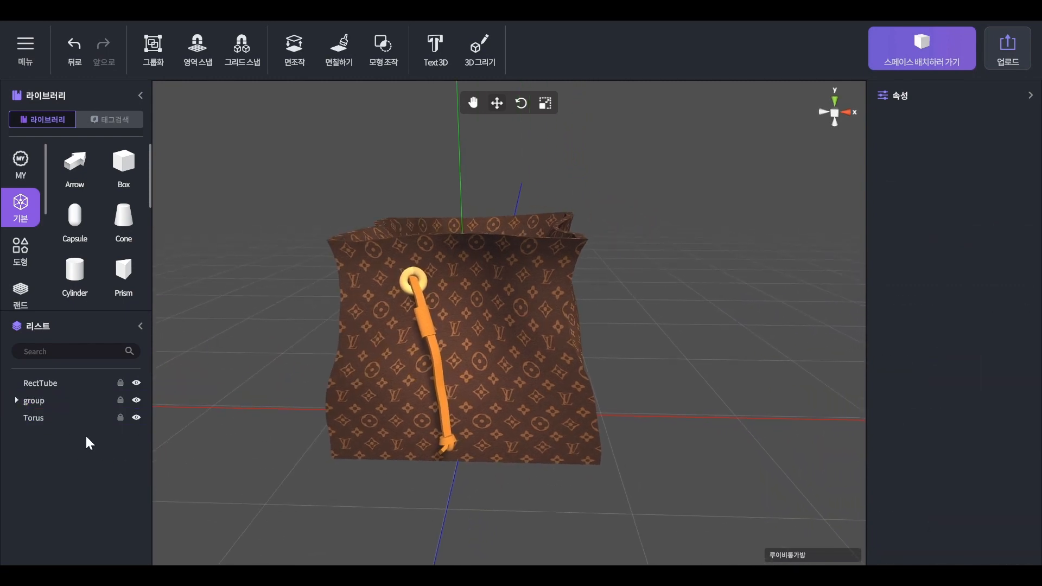
- Duplicate the ring grommet together with the strap group
click(55, 416)
ctrl+click(58, 401)
right_click(76, 412)
click(102, 418)
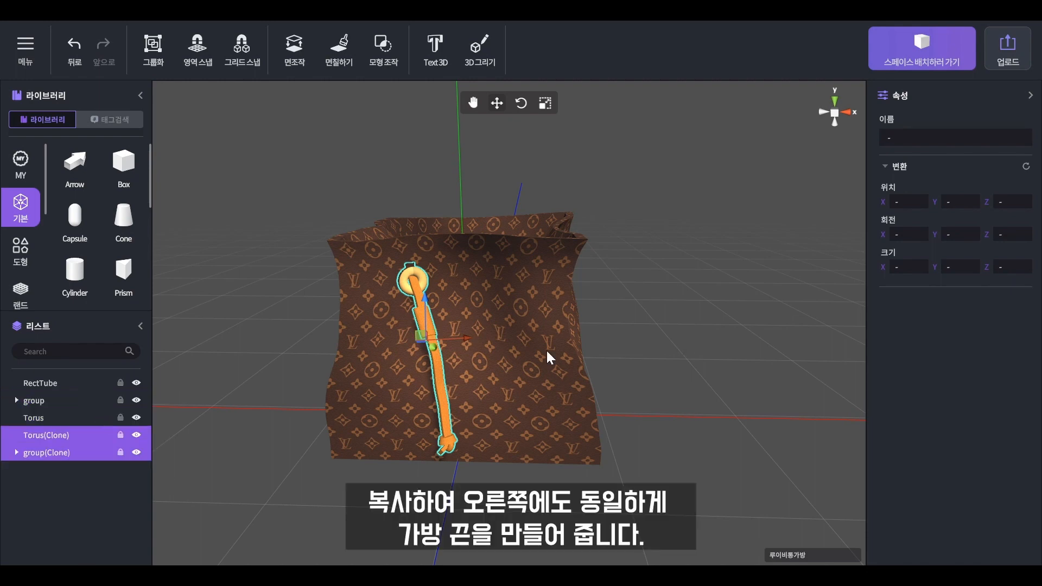
- Move the copied strap to the right and rotate it upright beside the first
mouse_move(463, 340)
mouse_down()
mouse_move(533, 342)
mouse_move(489, 343)
mouse_up()
key(e)
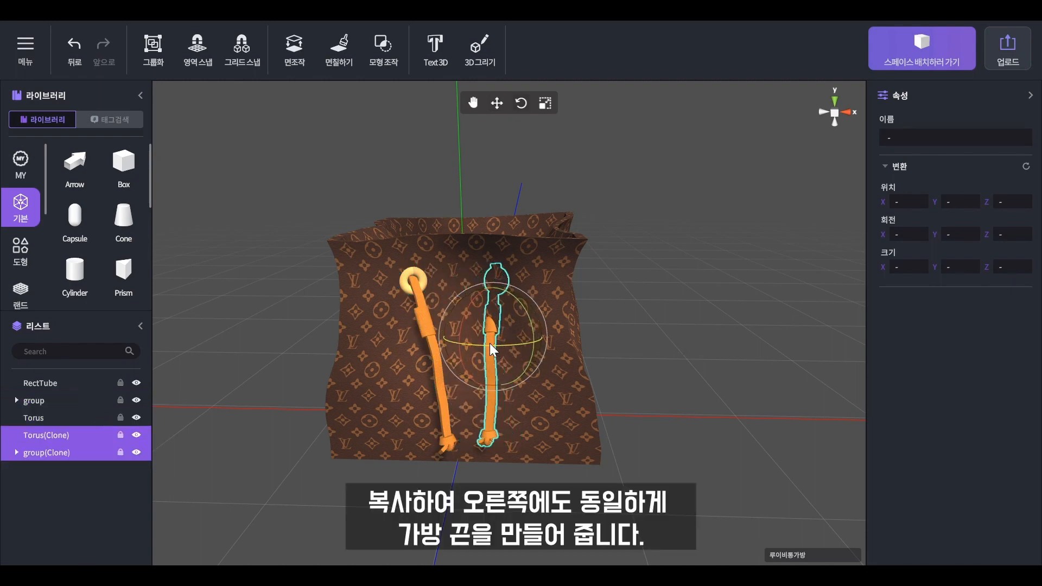
right_drag(490, 343, 508, 374)
middle_drag(509, 374, 452, 425)
key(w)
mouse_move(446, 365)
mouse_down()
mouse_move(427, 375)
mouse_move(438, 383)
mouse_up()
key(e)
middle_drag(650, 422, 731, 417)
- Select both straps with their grommets and slide them right across the bag front
click(491, 416)
click(526, 442)
click(65, 400)
click(17, 453)
right_drag(689, 426, 712, 396)
key(w)
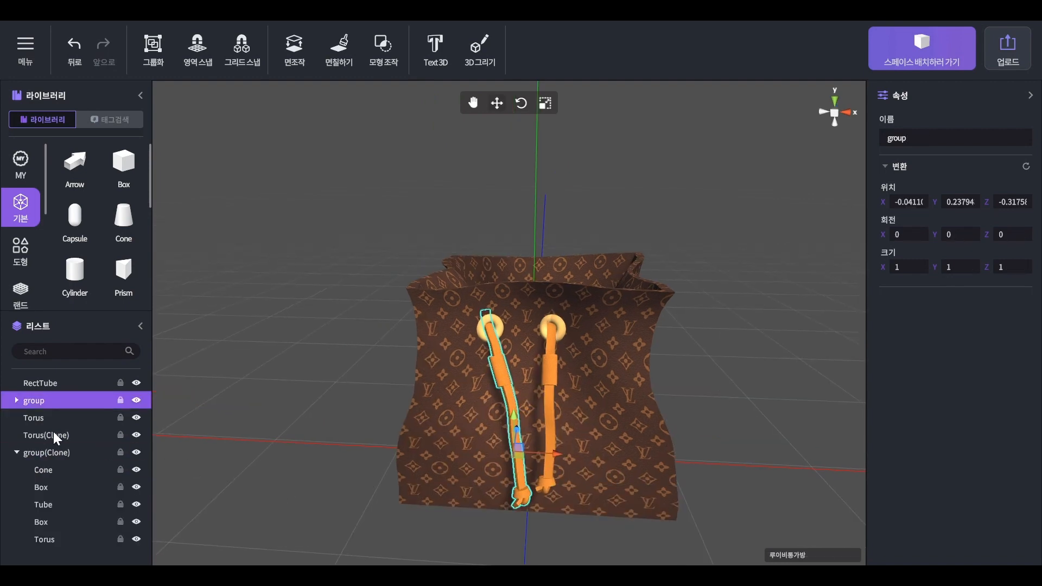
shift+click(76, 539)
drag(578, 421, 588, 416)
- Check each strap group, clear the selection and turn the view toward the bag
click(511, 403)
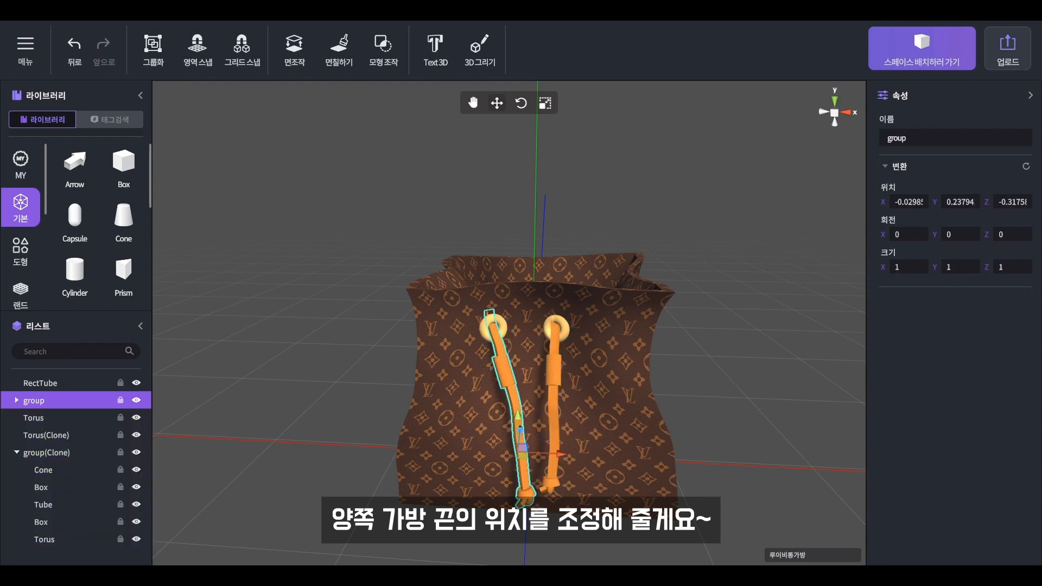
click(517, 487)
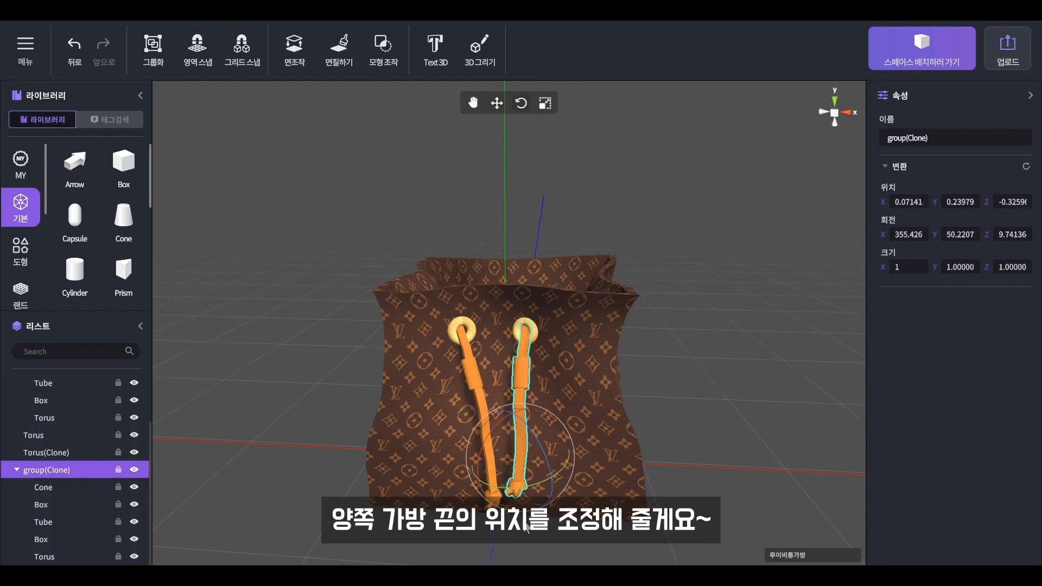
scroll(524, 522, down, 4)
click(568, 489)
scroll(606, 426, up, 2)
drag(591, 500, 599, 476)
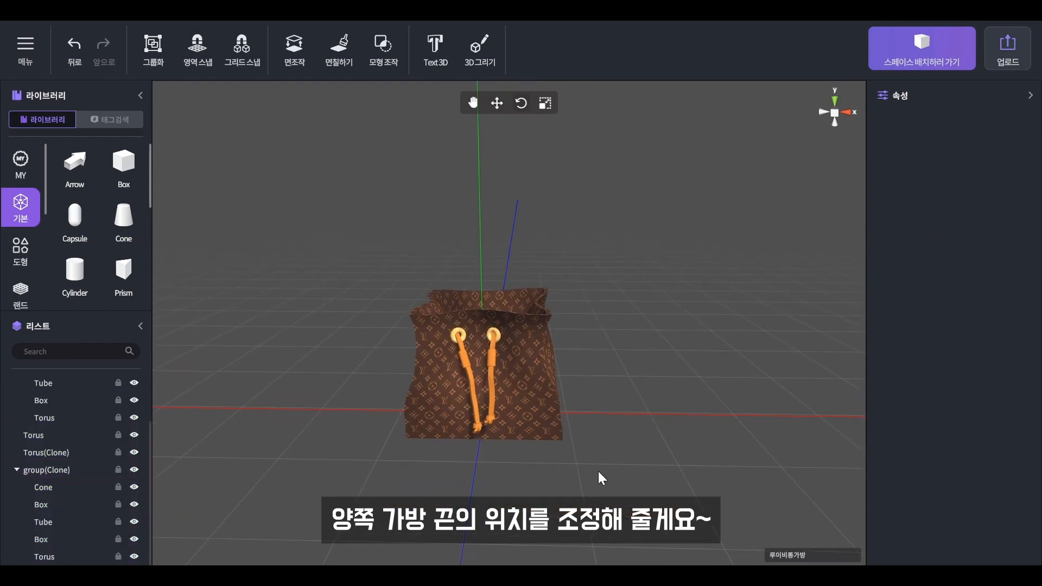
click(139, 325)
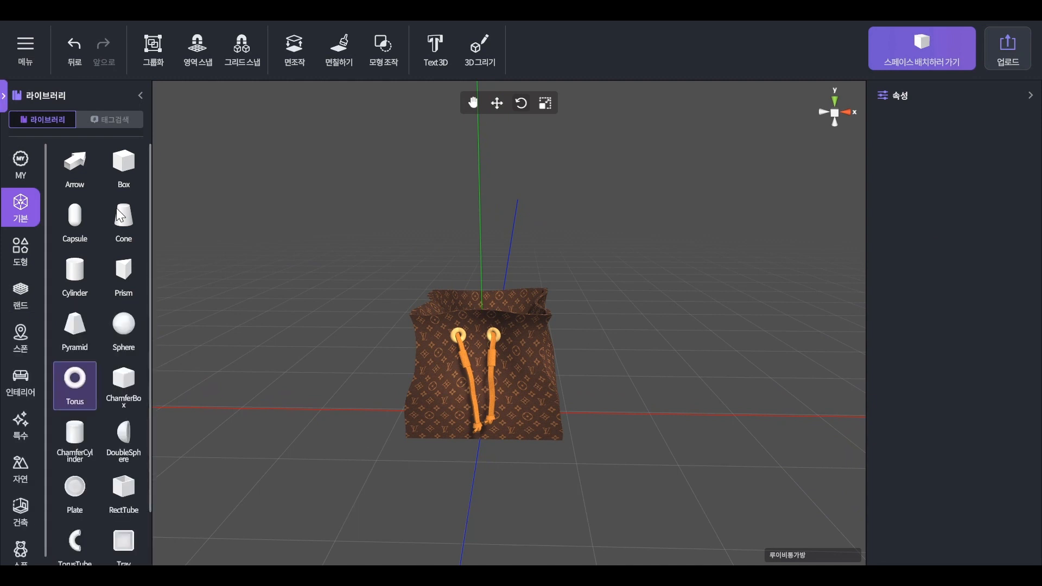
- Add a Box to the right of the bag and colour it orange
click(133, 168)
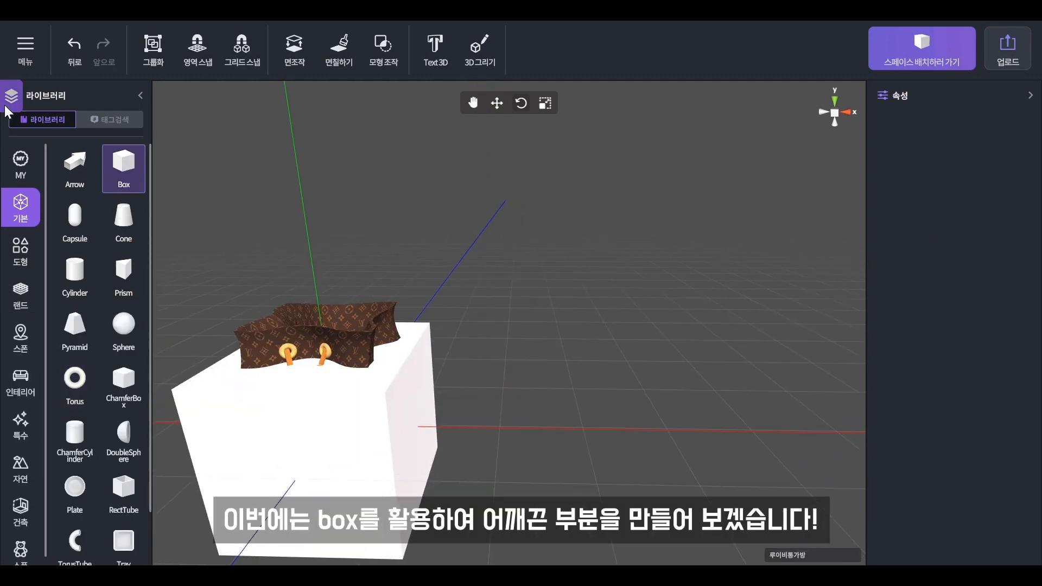
click(6, 107)
click(42, 469)
drag(380, 429, 558, 434)
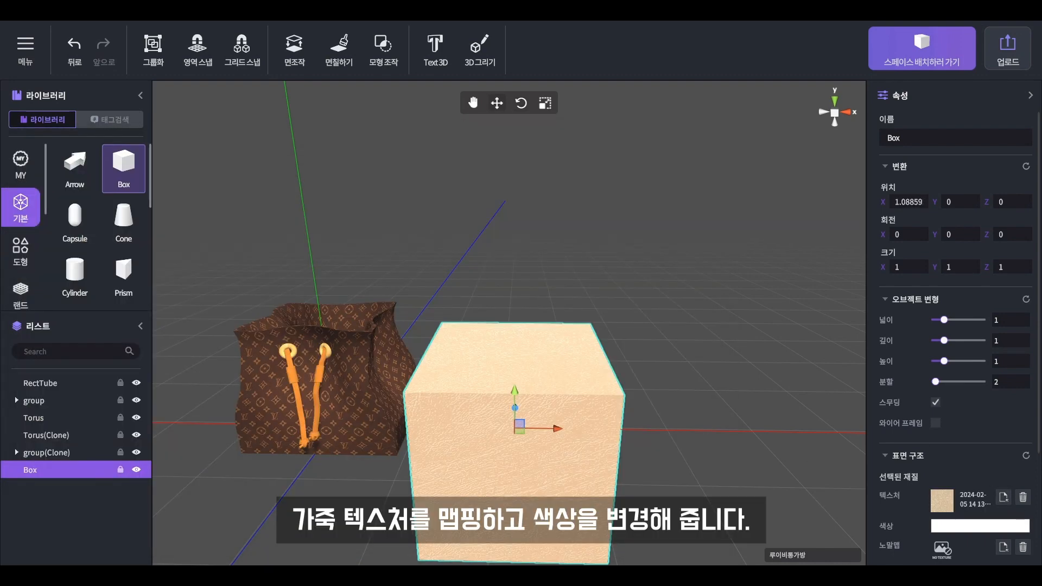
click(939, 525)
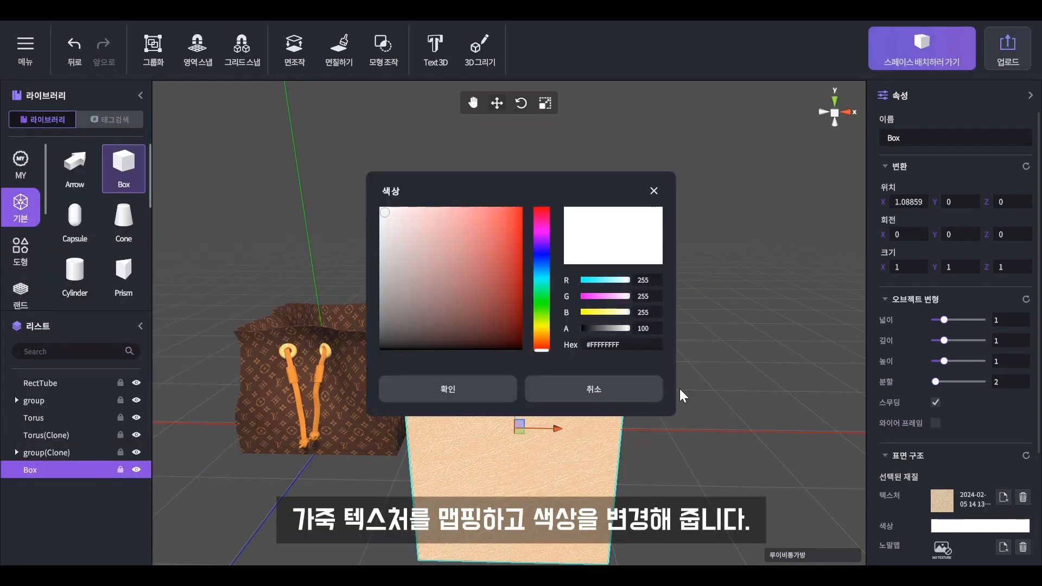
key(ctrl+v)
click(502, 379)
- Make the box a thin bar with zero gloss: width 0.0909091, height 0.0340909, Z scale 1.72030
scroll(1018, 506, down, 3)
drag(984, 488, 910, 488)
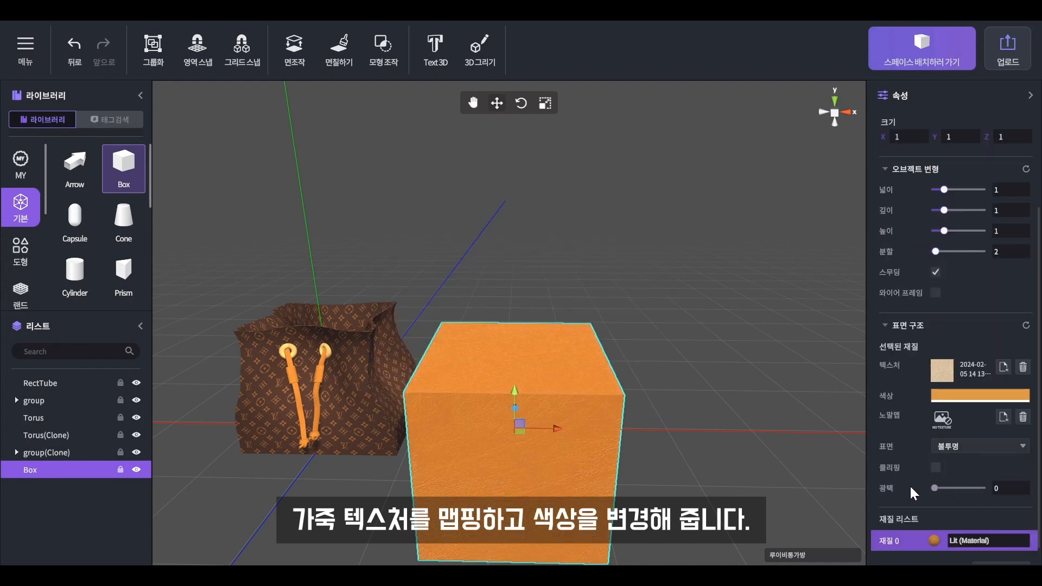
drag(942, 190, 934, 190)
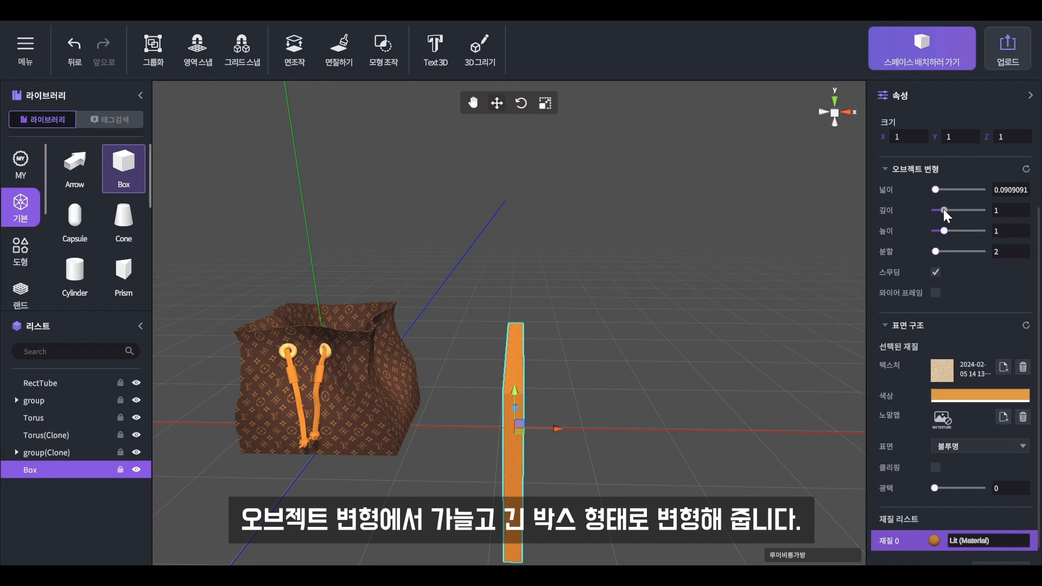
drag(942, 228, 934, 228)
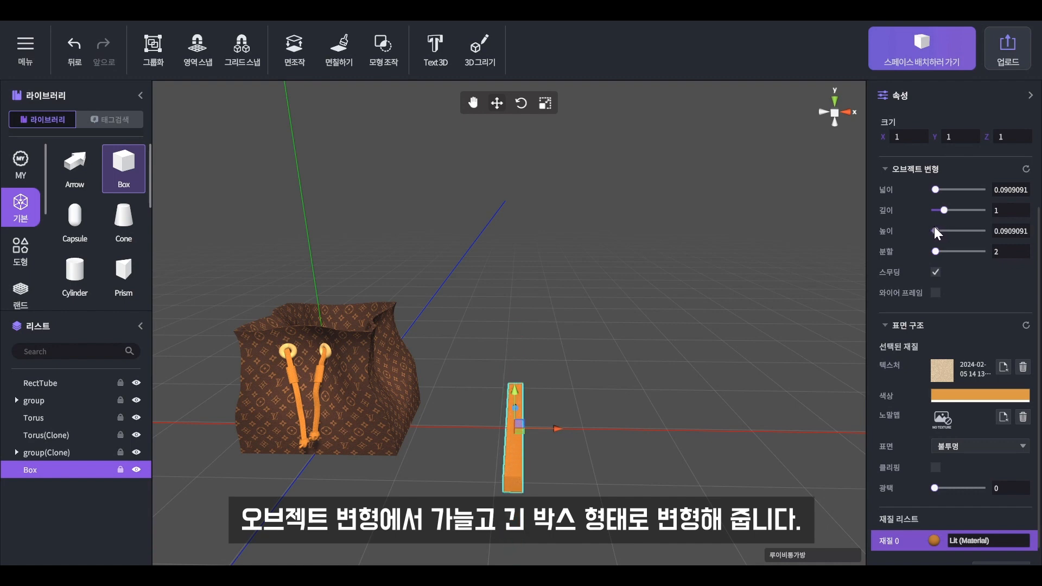
drag(933, 226, 933, 226)
drag(683, 343, 420, 447)
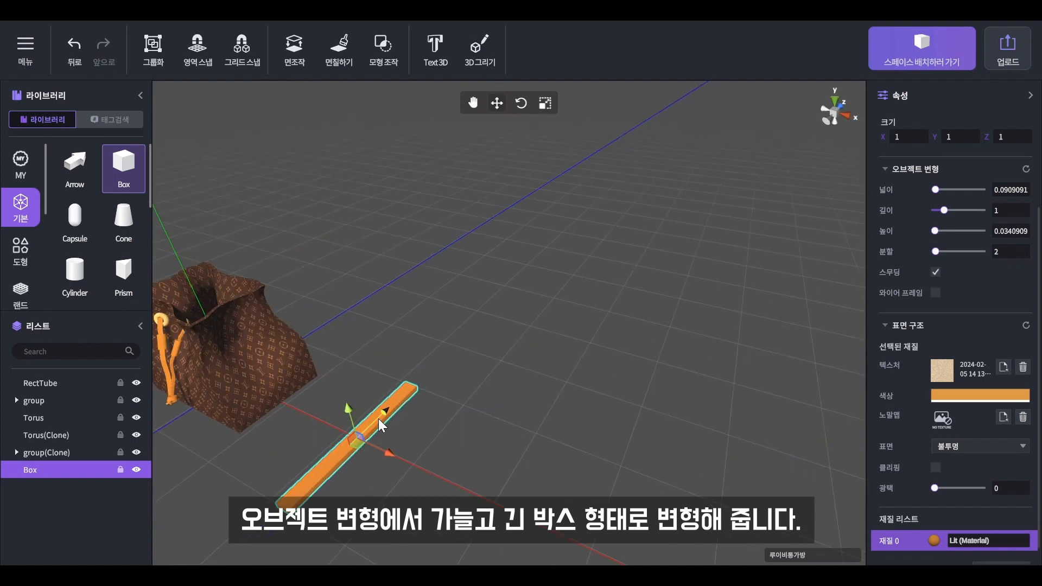
drag(389, 409, 419, 386)
middle_drag(488, 415, 632, 364)
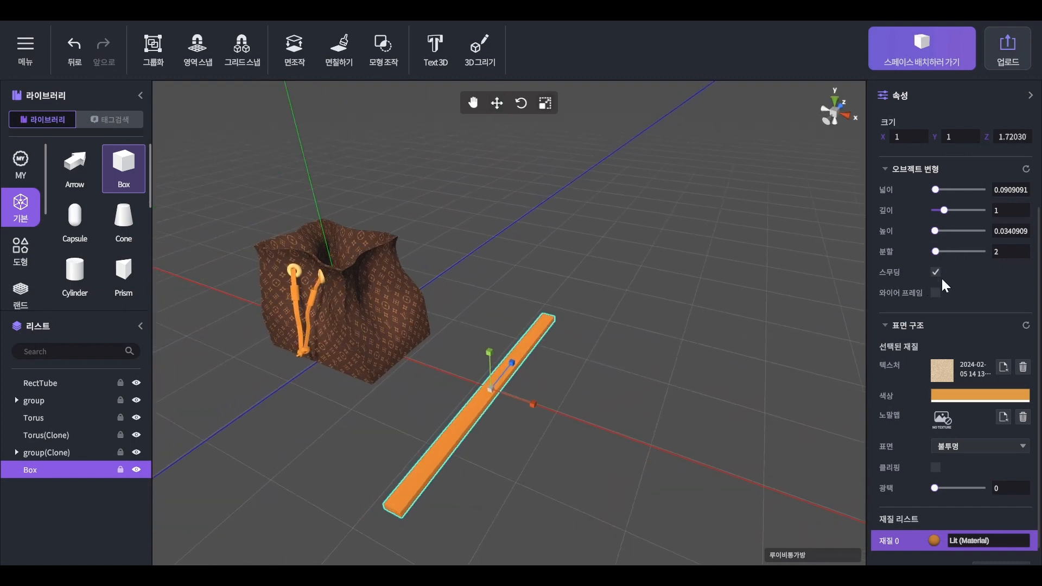
click(532, 455)
click(497, 389)
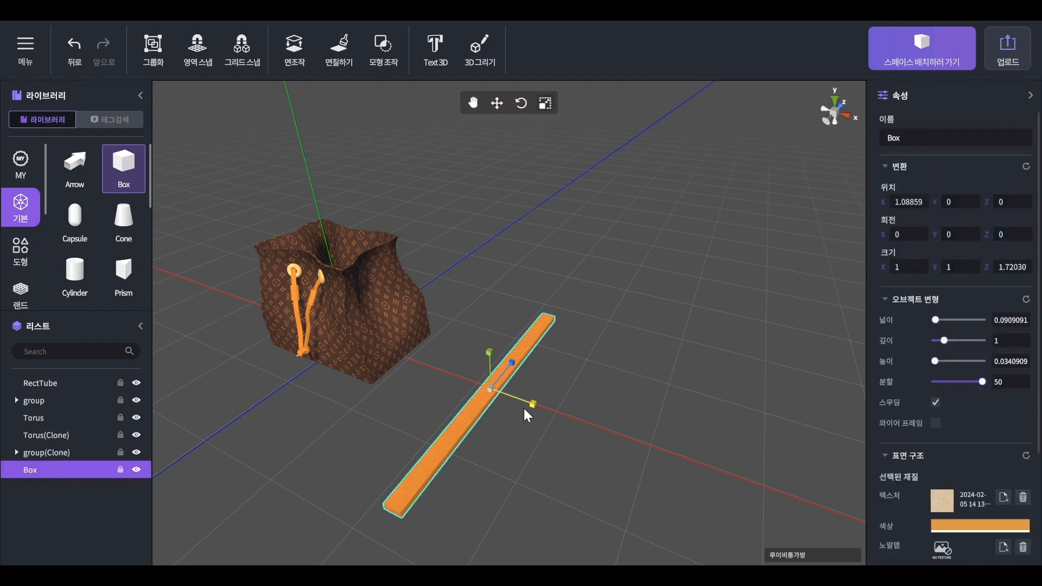
middle_drag(497, 389, 647, 404)
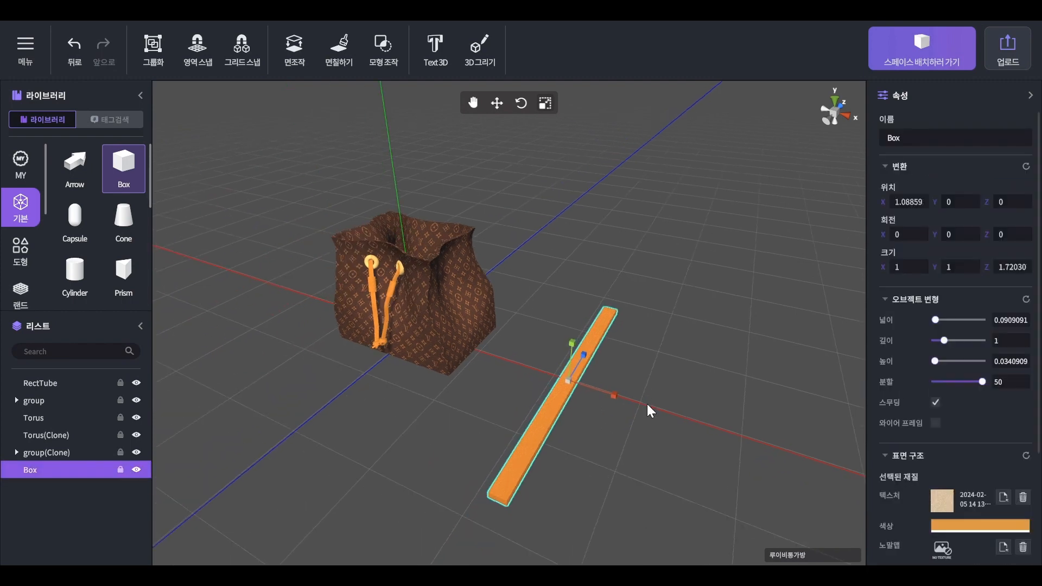
- In 면조작 face editing, press the bar into an upward arch with the 누르기 brush at size 1
click(298, 44)
click(481, 330)
right_drag(612, 363, 492, 233)
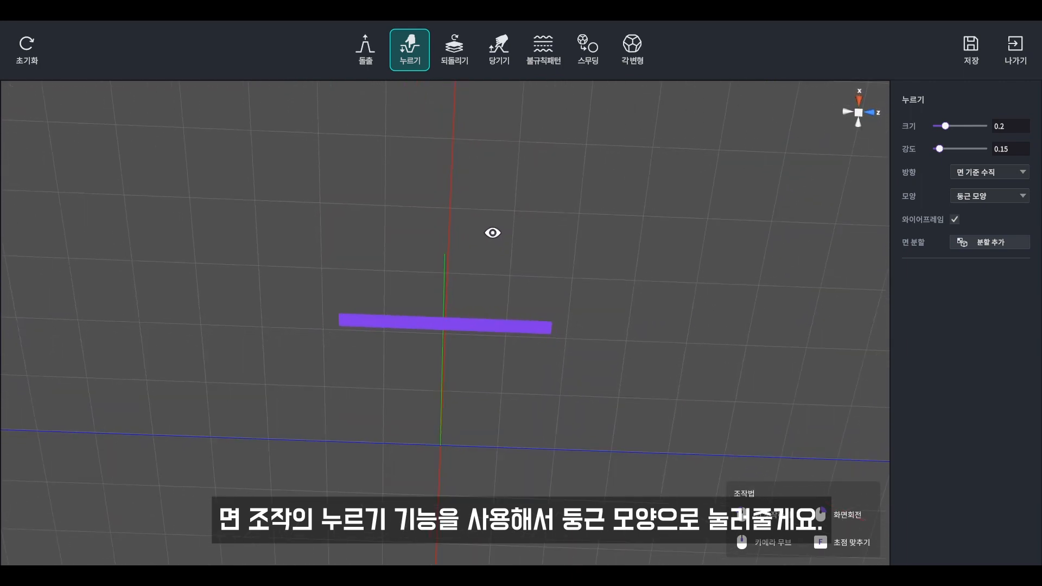
right_drag(627, 342, 616, 333)
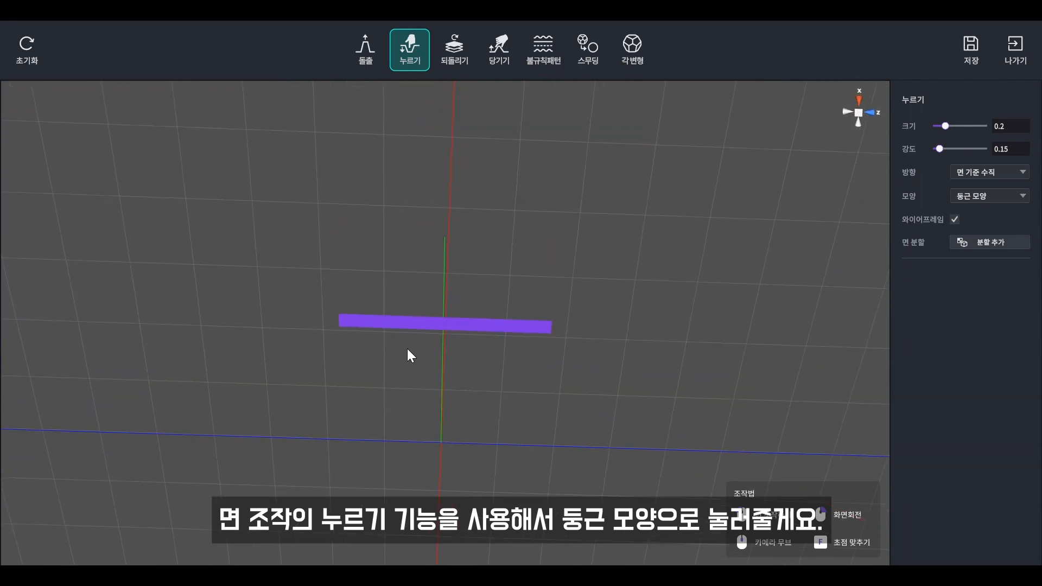
drag(945, 125, 984, 126)
drag(443, 328, 443, 328)
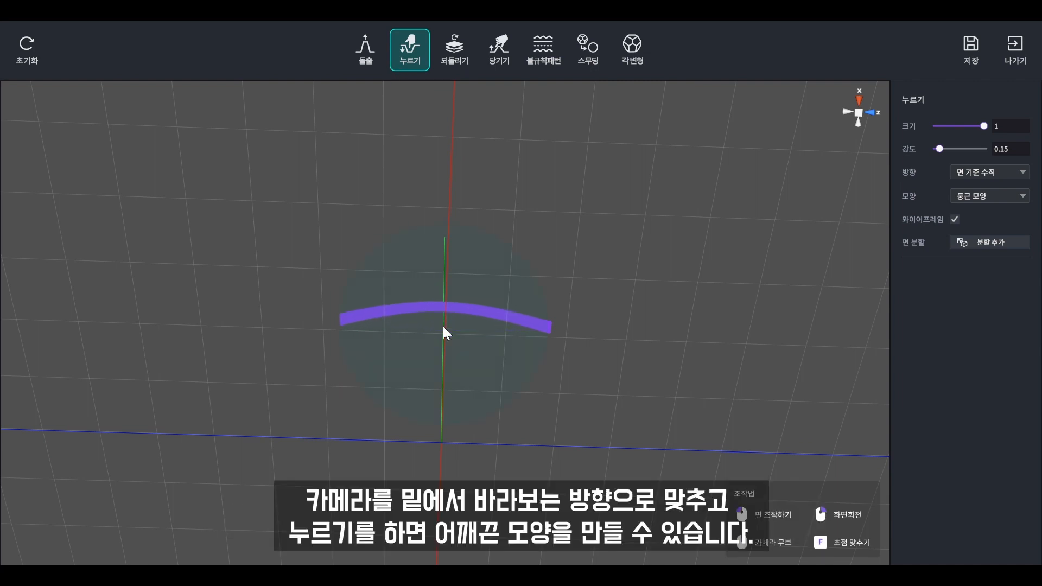
mouse_move(446, 332)
right_down()
mouse_move(442, 451)
mouse_move(474, 451)
mouse_move(461, 439)
mouse_move(461, 301)
mouse_move(453, 331)
mouse_move(437, 321)
right_up()
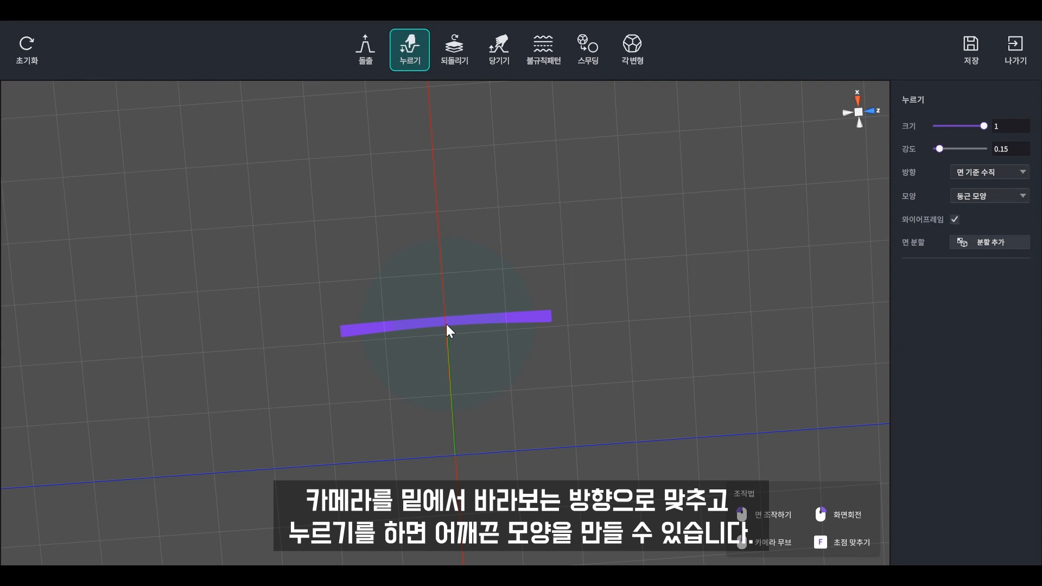
right_drag(446, 324, 499, 451)
right_drag(488, 352, 542, 314)
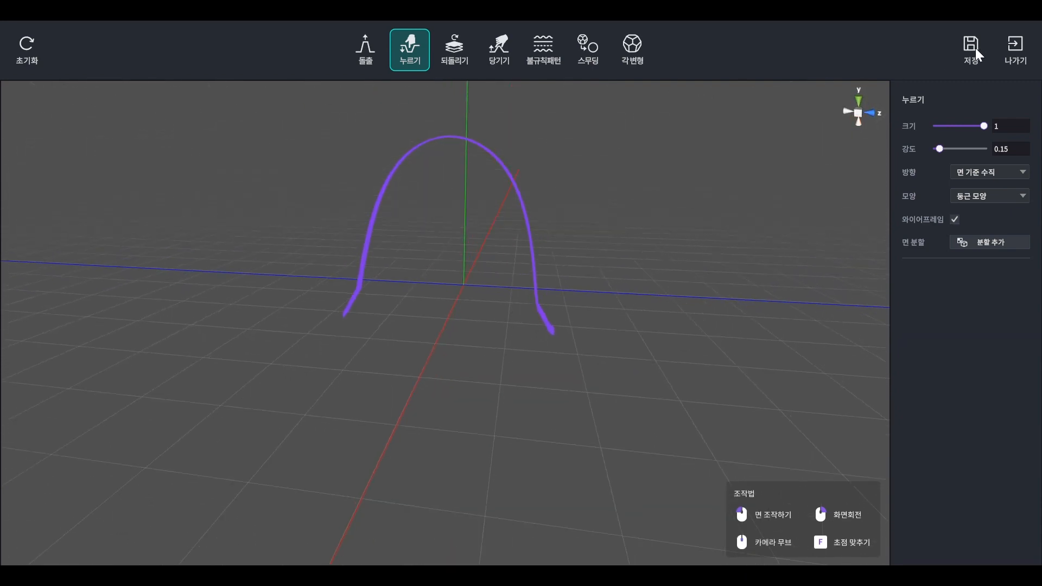
- Save the arched bar and return to the main editor
click(969, 47)
click(476, 337)
click(1015, 47)
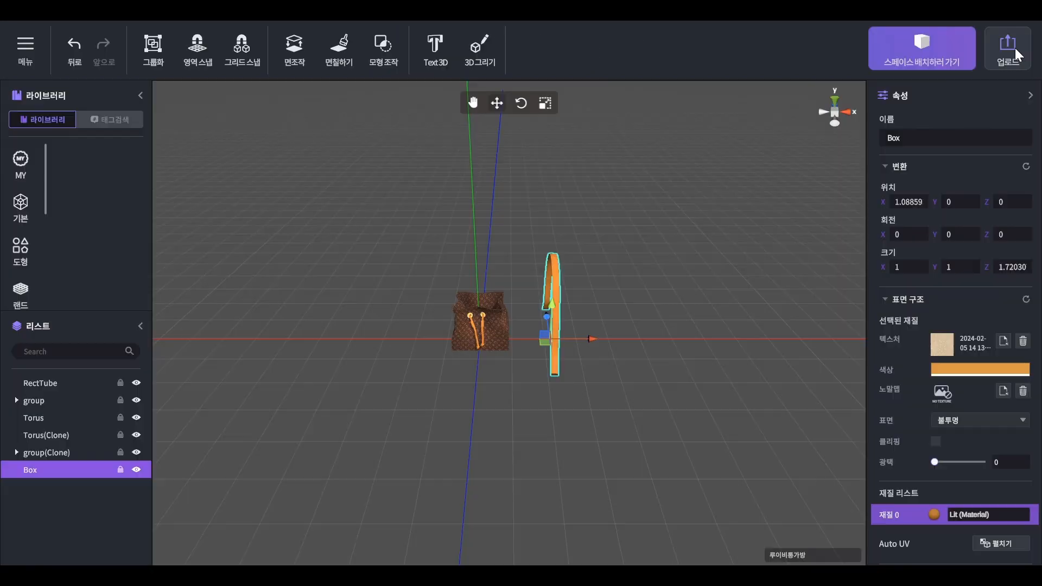
- Select the arched strap and rotate it 90° around its vertical axis with grid snap
click(575, 504)
middle_drag(636, 544, 630, 548)
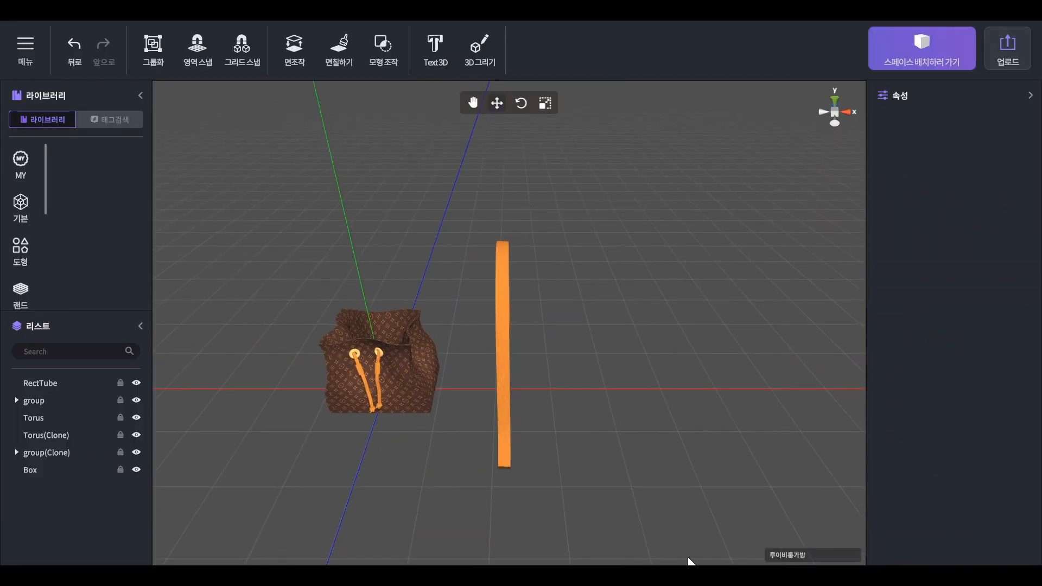
right_drag(605, 471, 537, 349)
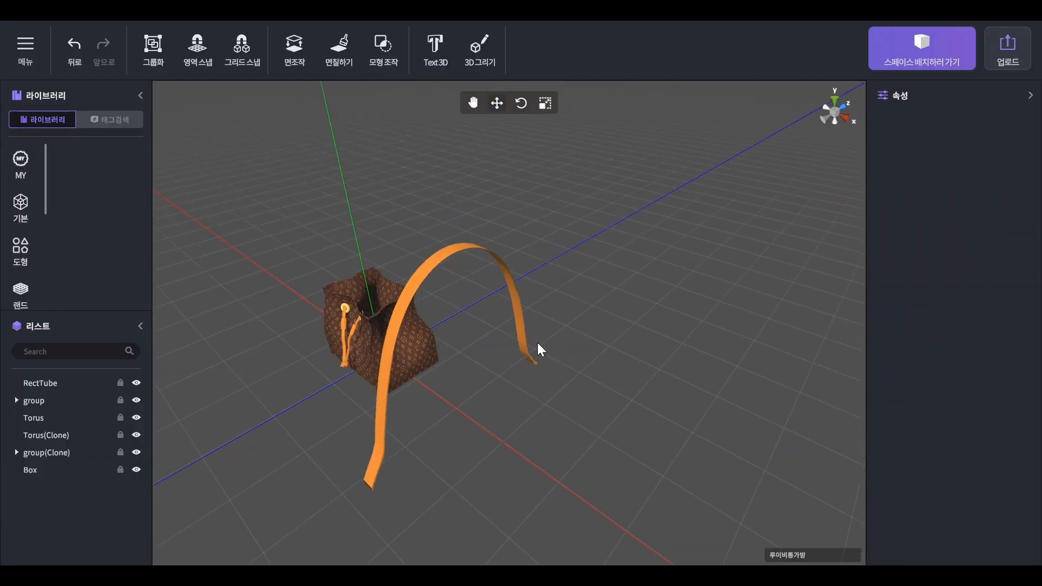
click(529, 347)
key(e)
click(254, 38)
drag(492, 447, 418, 442)
click(253, 61)
- Shorten the strap to Z scale 0.52135 and seat it on the bag, centred above the eyelets
middle_drag(598, 372, 759, 393)
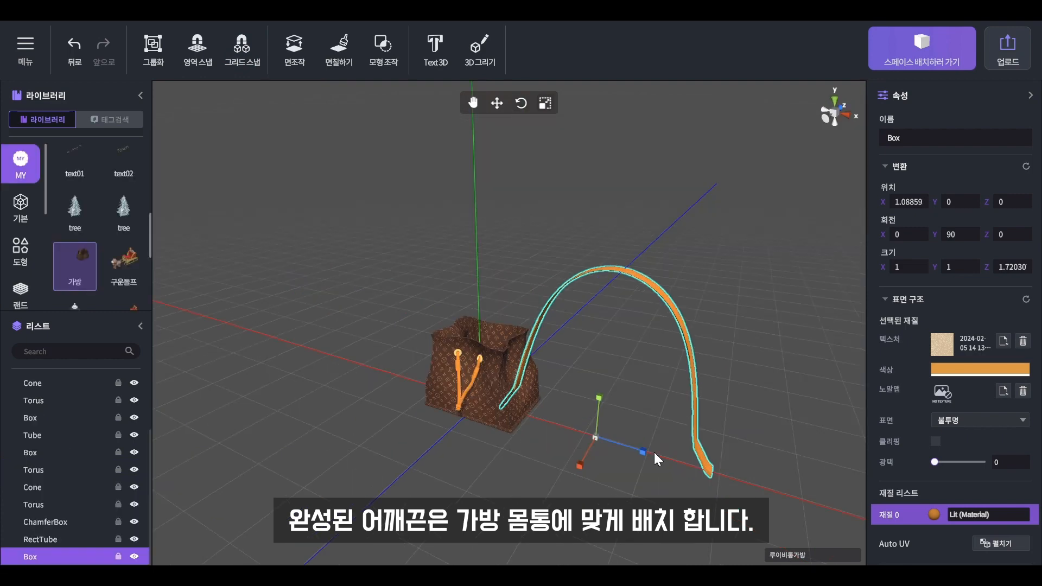
drag(653, 451, 474, 308)
middle_drag(561, 355, 660, 479)
scroll(654, 364, up, 5)
right_drag(660, 479, 388, 473)
drag(355, 510, 367, 500)
right_drag(624, 488, 595, 447)
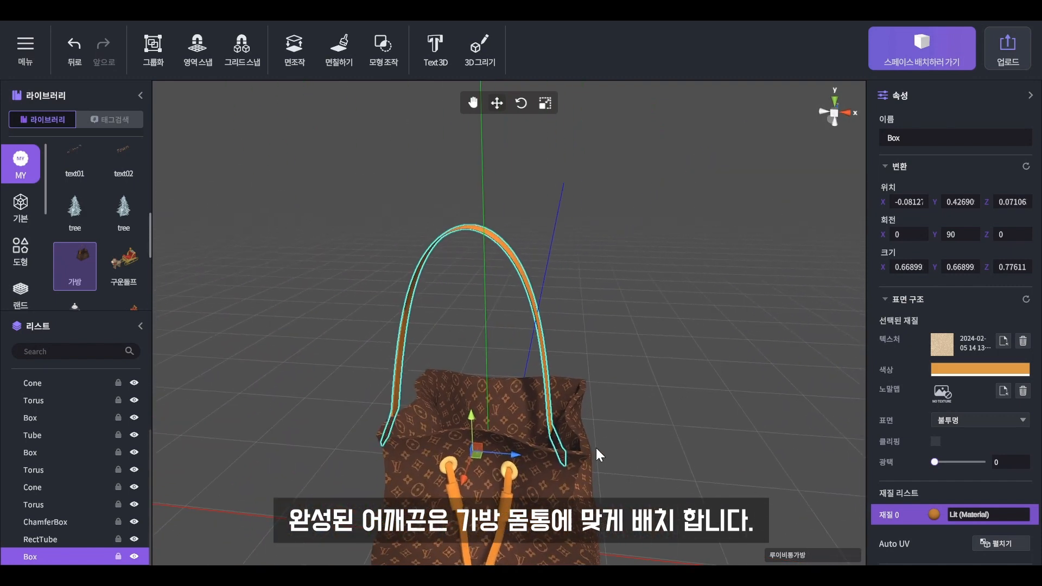
drag(510, 454, 532, 453)
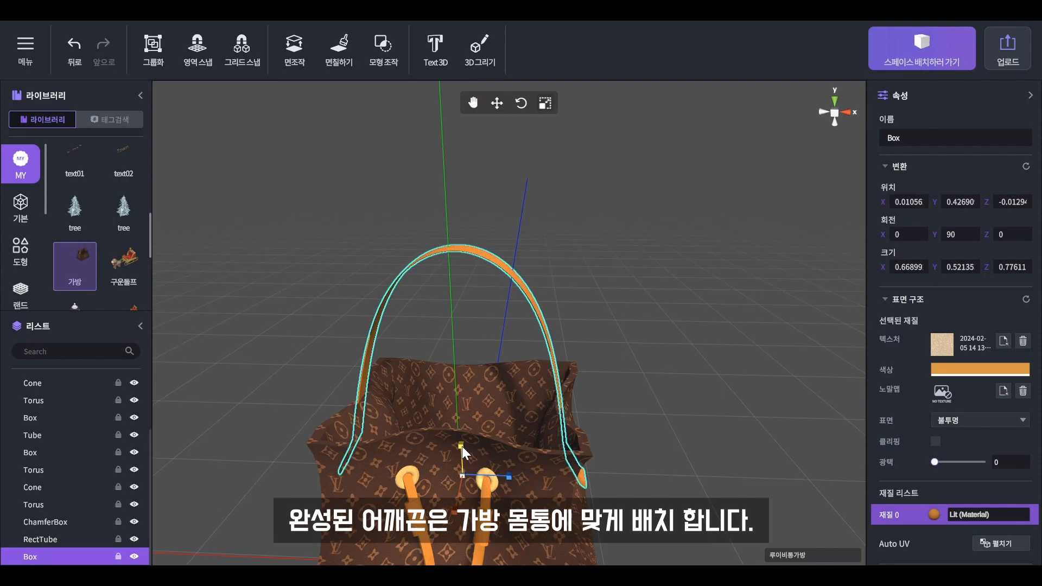
right_drag(461, 446, 510, 354)
drag(470, 376, 469, 365)
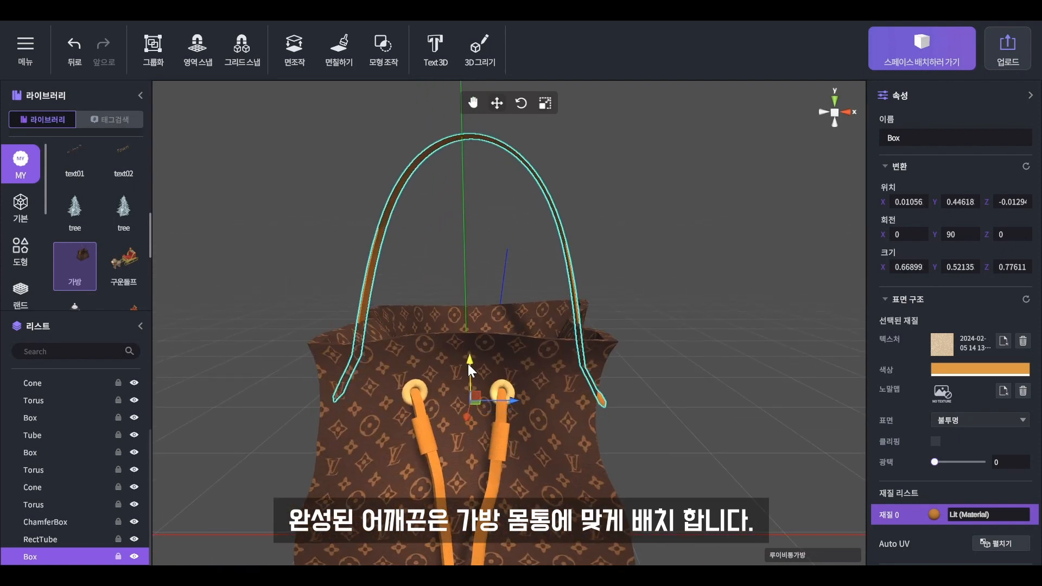
drag(513, 400, 511, 401)
- Deselect the strap and orbit around the bag to check the handle
click(802, 386)
scroll(638, 393, down, 4)
middle_drag(638, 387, 716, 397)
right_drag(716, 397, 586, 478)
middle_drag(586, 477, 767, 437)
right_drag(767, 437, 647, 490)
scroll(637, 452, up, 6)
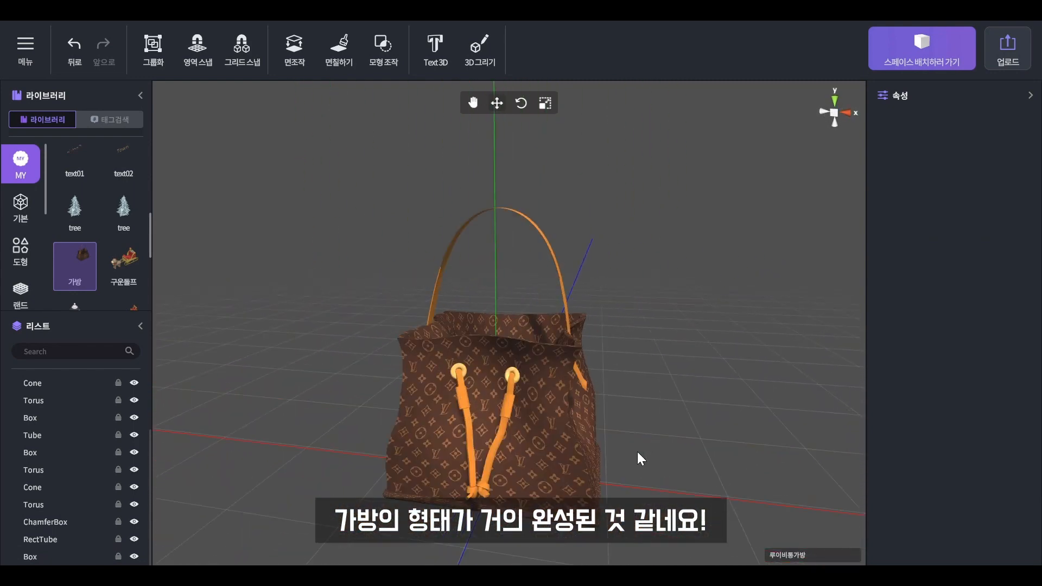
- Add a Capsule beside the bag with 50 side segments, cut by angle to 180°
scroll(659, 450, down, 5)
click(25, 211)
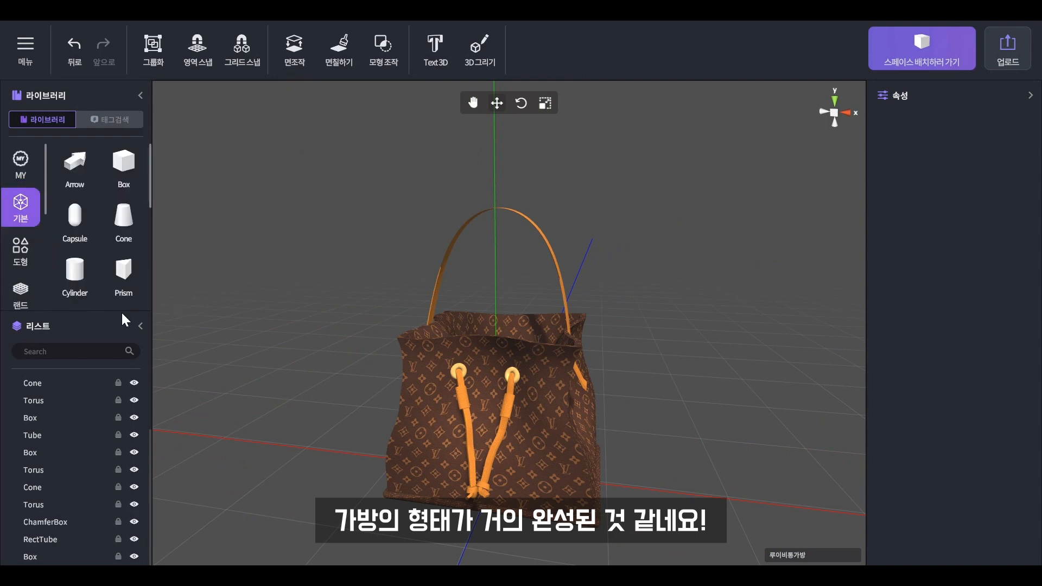
click(139, 326)
click(82, 220)
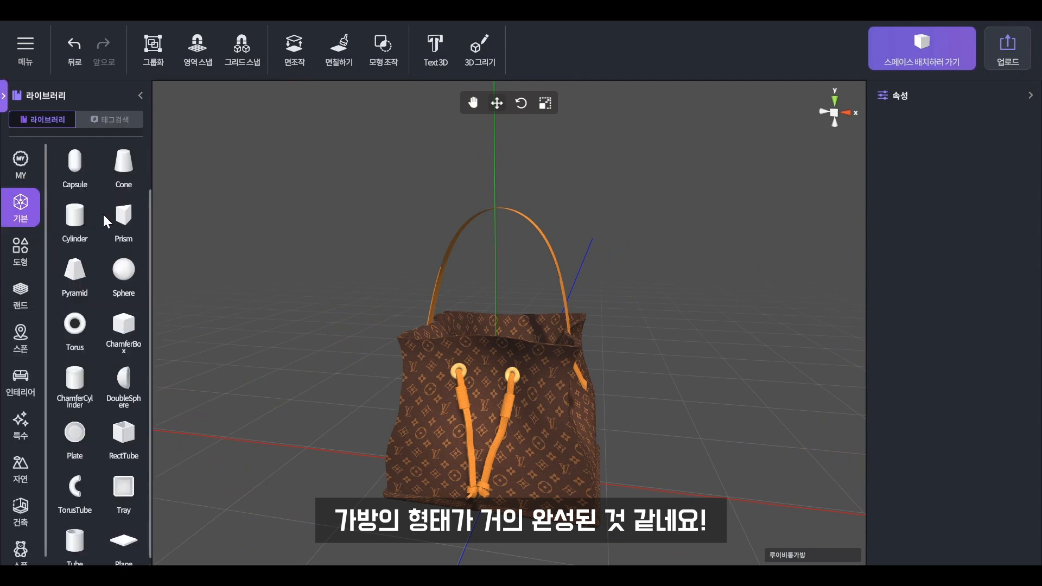
click(418, 384)
drag(434, 386, 607, 417)
drag(936, 357, 1035, 361)
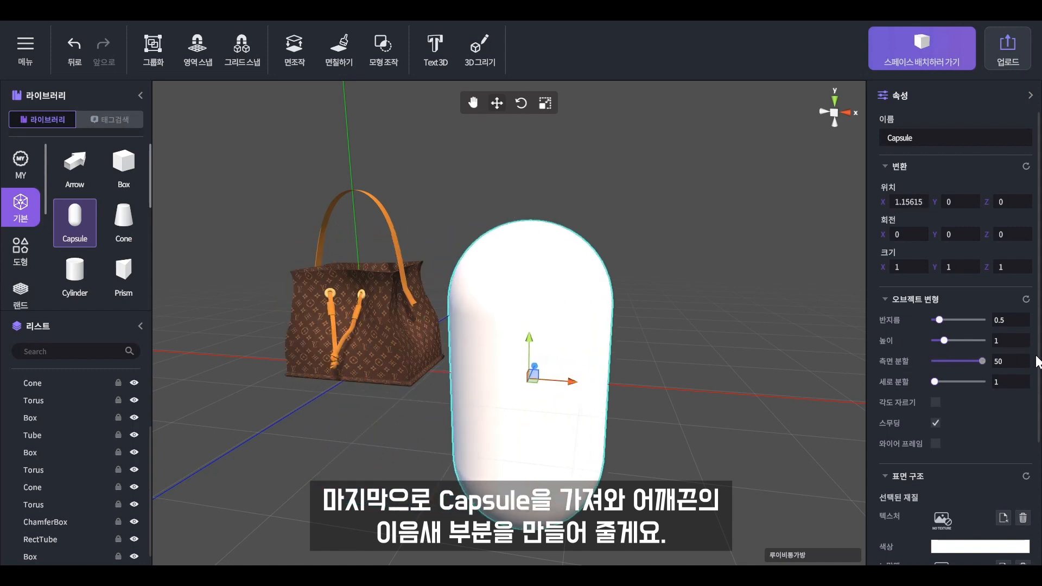
click(935, 402)
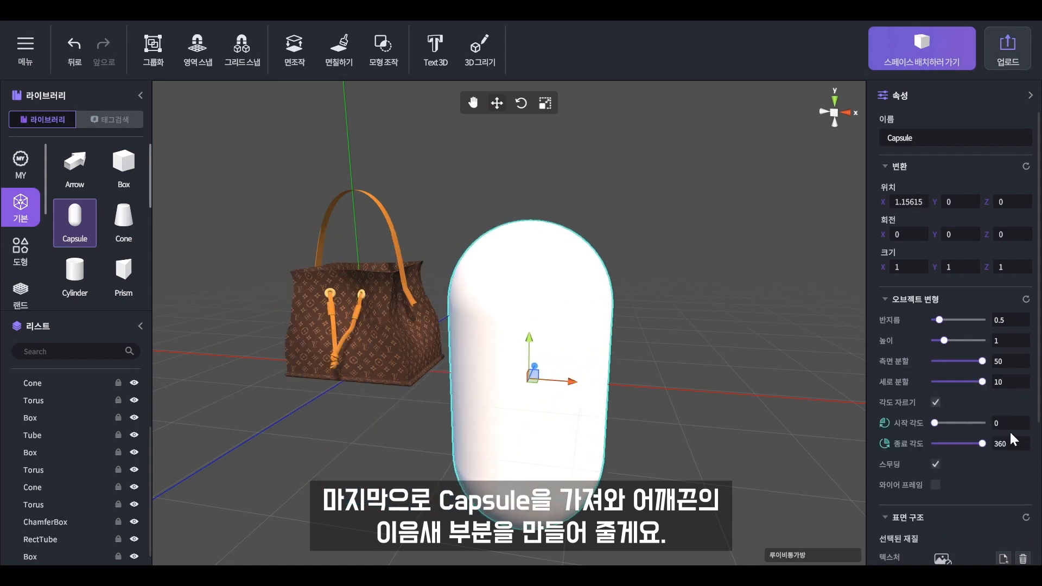
text(180)
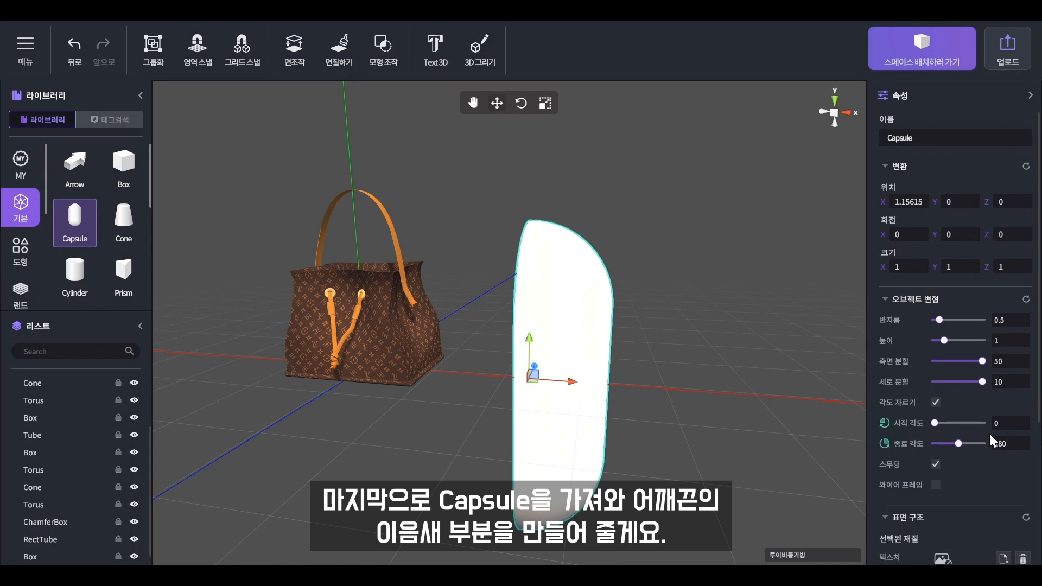
- Turn the half capsule 90° with snapping and place a Box over it
click(251, 52)
key(e)
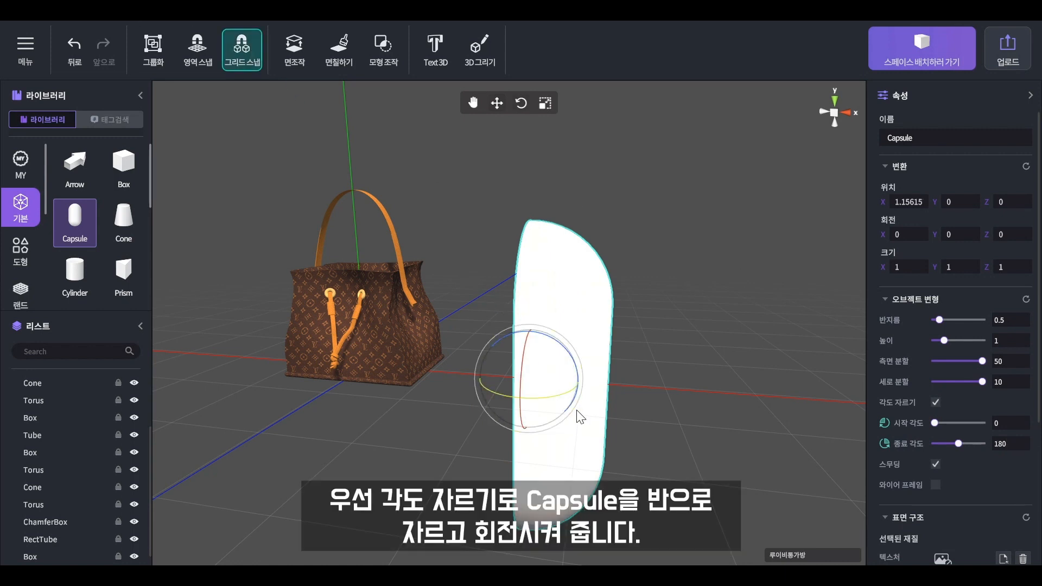
drag(558, 395, 422, 251)
drag(106, 190, 405, 421)
drag(398, 379, 565, 187)
- Raise the Box so it covers the top of the capsule
key(w)
right_drag(594, 325, 565, 402)
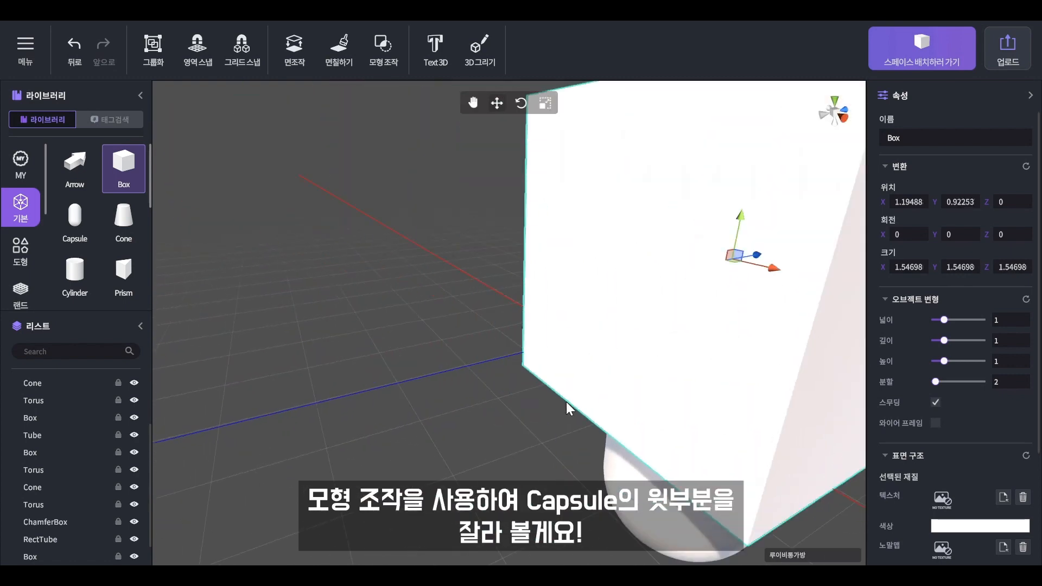
scroll(565, 402, down, 5)
drag(475, 257, 474, 220)
click(640, 382)
right_drag(646, 386, 808, 399)
middle_drag(803, 398, 588, 392)
right_drag(588, 391, 708, 397)
click(581, 280)
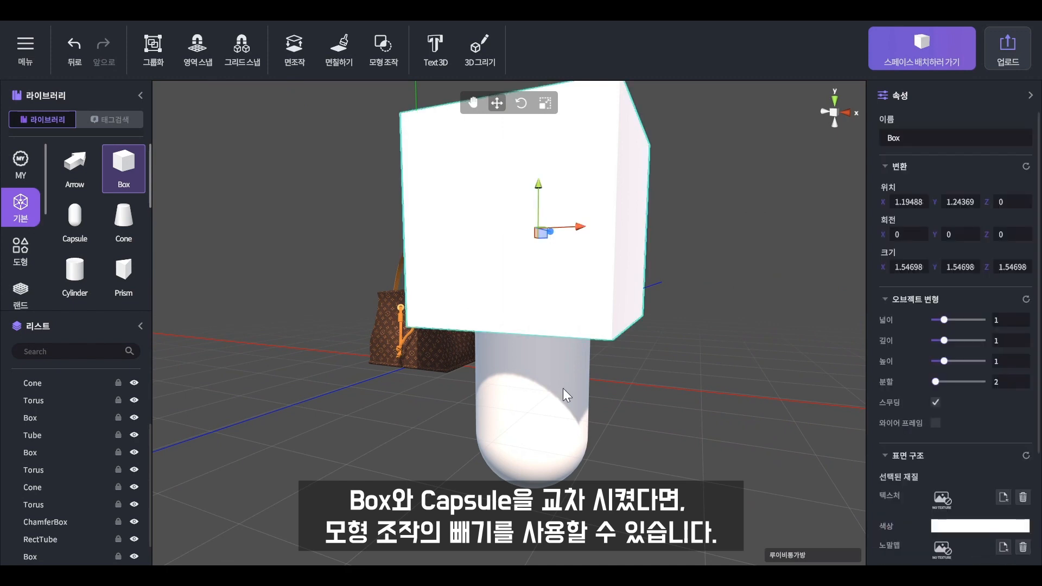
- Subtract the Box from the Capsule with 빼기, producing CSG Result 0
click(382, 44)
click(190, 128)
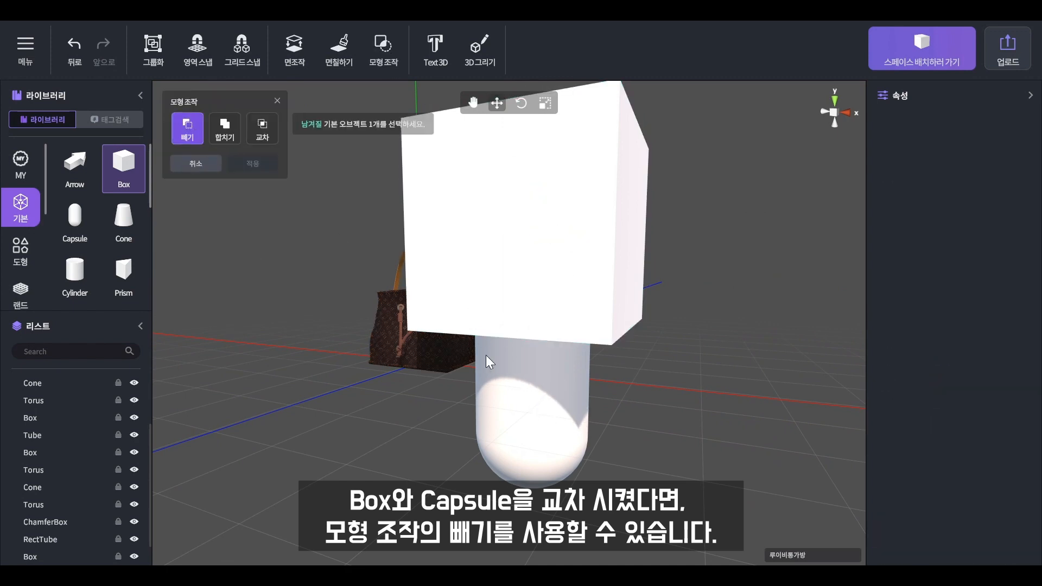
click(546, 459)
click(581, 214)
click(251, 163)
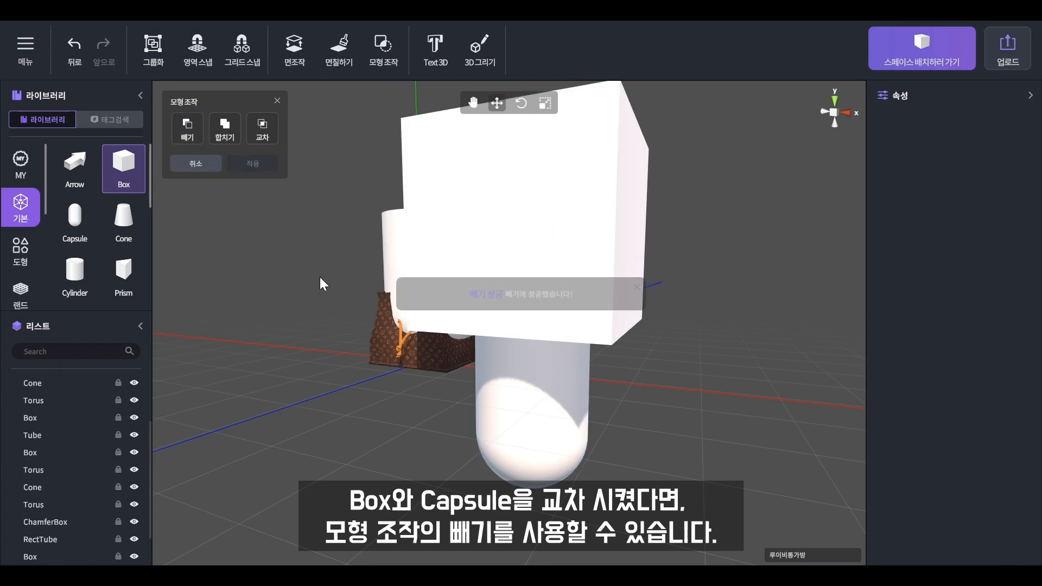
scroll(60, 478, down, 3)
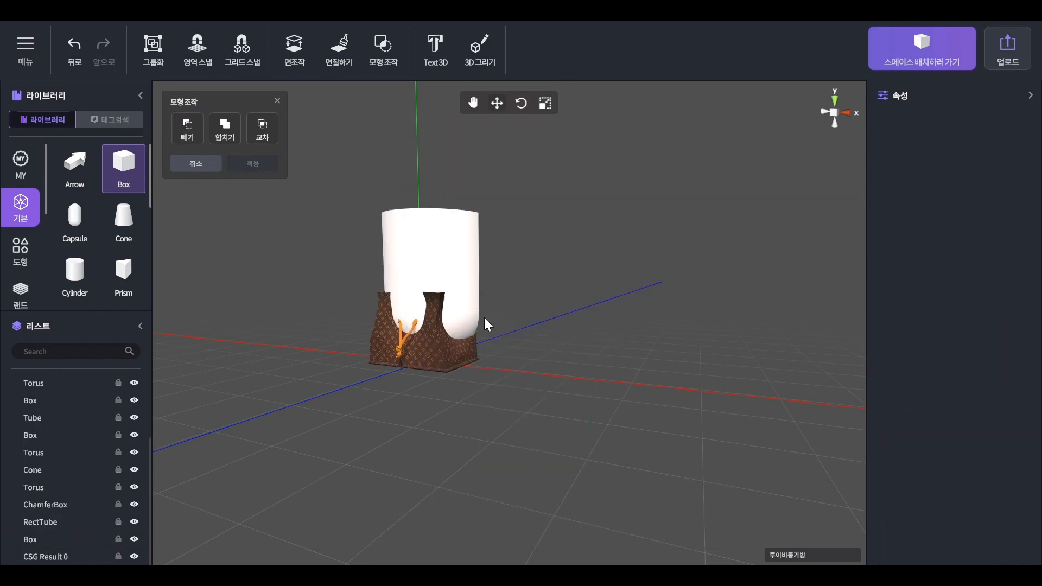
- Give CSG Result 0 the orange leather texture with gloss 0 and Auto UV mapping
click(465, 276)
drag(456, 366, 569, 378)
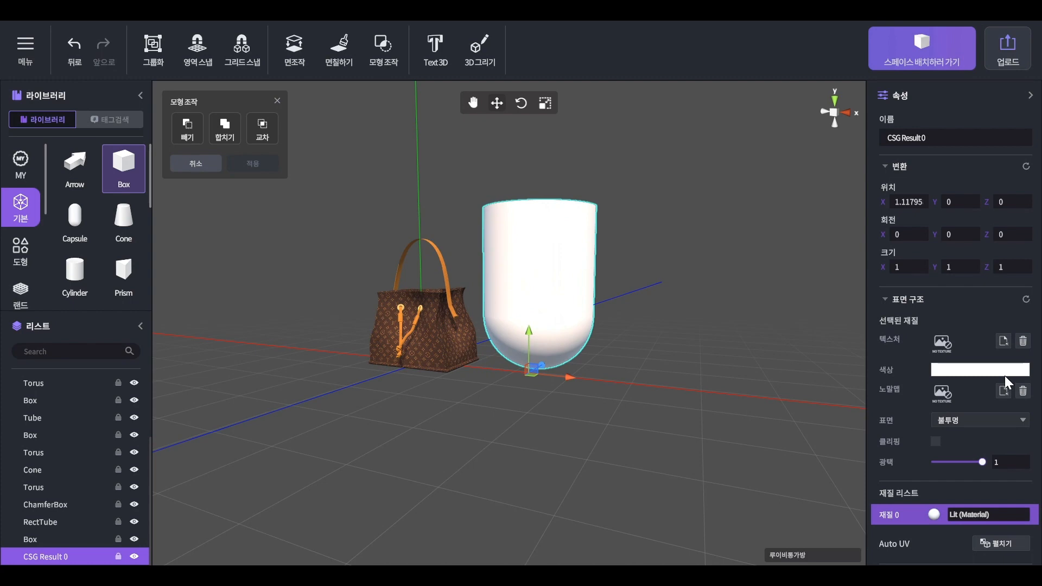
click(1004, 340)
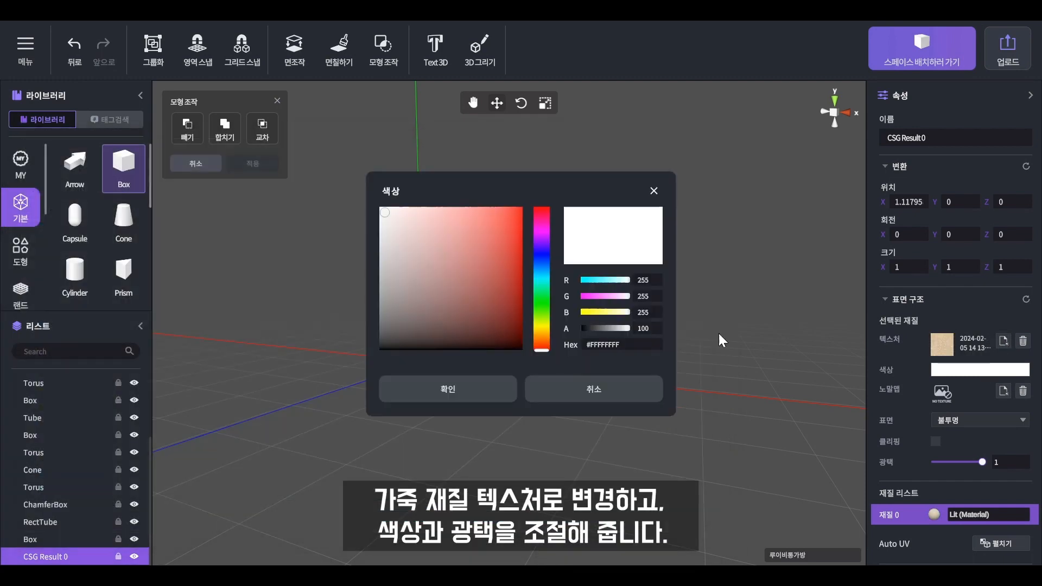
click(489, 396)
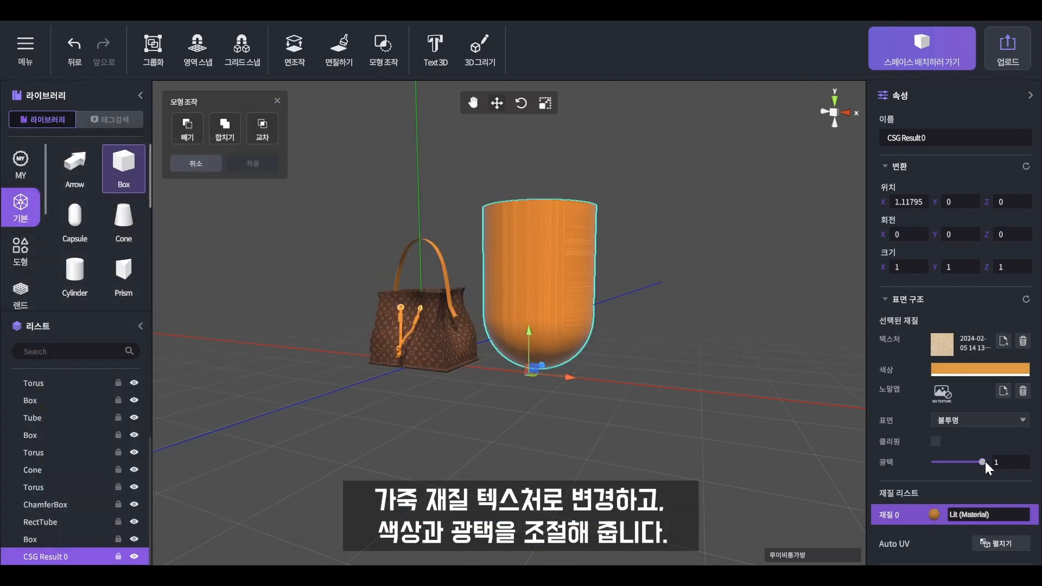
drag(983, 462, 897, 456)
click(997, 546)
click(461, 334)
- Rotate the cut piece to -90° on Y with grid snap
click(614, 319)
middle_drag(615, 319, 575, 390)
click(461, 461)
click(521, 103)
click(241, 51)
drag(448, 524, 474, 535)
- Scale the capsule piece down to about 0.11–0.13, tilt it, and place it on the bag's front
click(241, 51)
middle_drag(517, 420, 471, 422)
right_drag(471, 422, 559, 442)
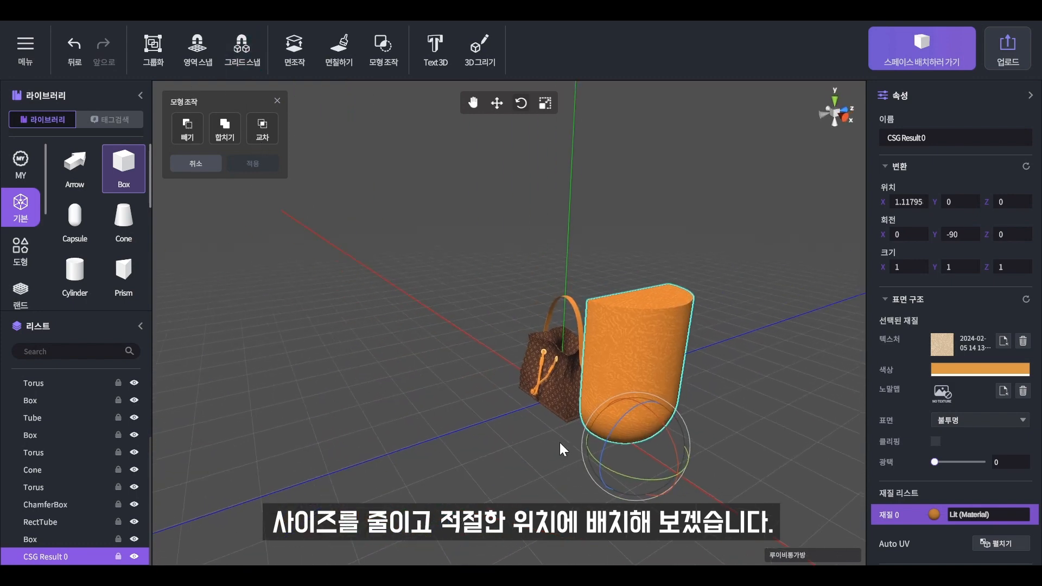
middle_drag(605, 441, 553, 461)
key(w)
drag(601, 466, 527, 366)
key(w)
scroll(565, 418, up, 5)
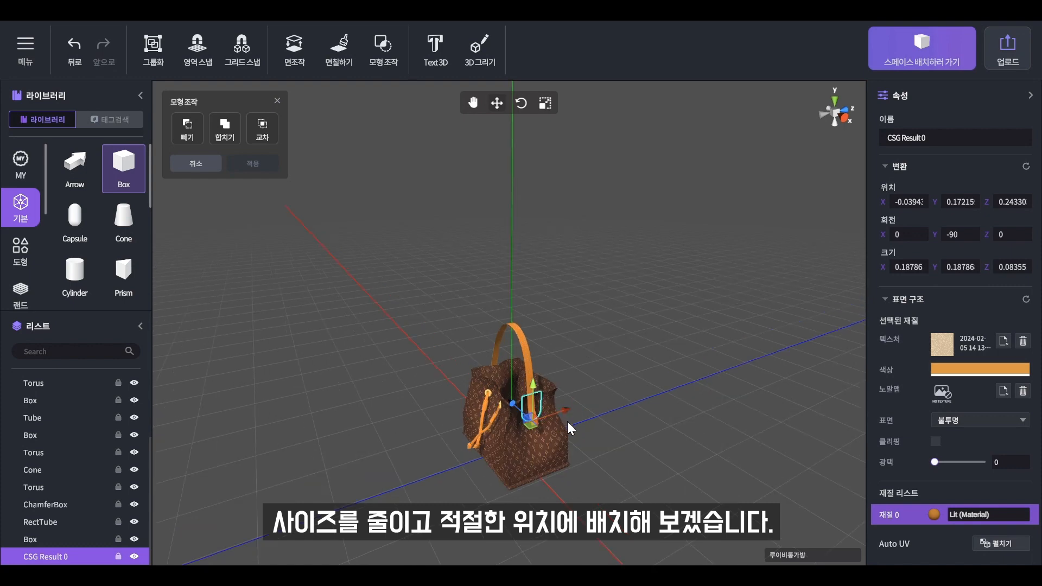
mouse_move(544, 440)
mouse_down()
mouse_move(575, 451)
mouse_move(635, 504)
mouse_move(576, 519)
mouse_move(561, 435)
mouse_move(549, 458)
mouse_move(591, 454)
mouse_move(581, 484)
mouse_move(519, 402)
mouse_move(673, 552)
mouse_move(578, 464)
mouse_move(602, 454)
mouse_move(542, 447)
mouse_move(593, 448)
mouse_move(575, 412)
mouse_move(556, 447)
mouse_up()
key(w)
key(e)
key(w)
- Raise and slightly shorten the shoulder strap, then fit the connector against its end
click(559, 358)
drag(512, 365, 511, 356)
key(r)
drag(538, 422, 536, 421)
key(w)
drag(517, 379, 510, 357)
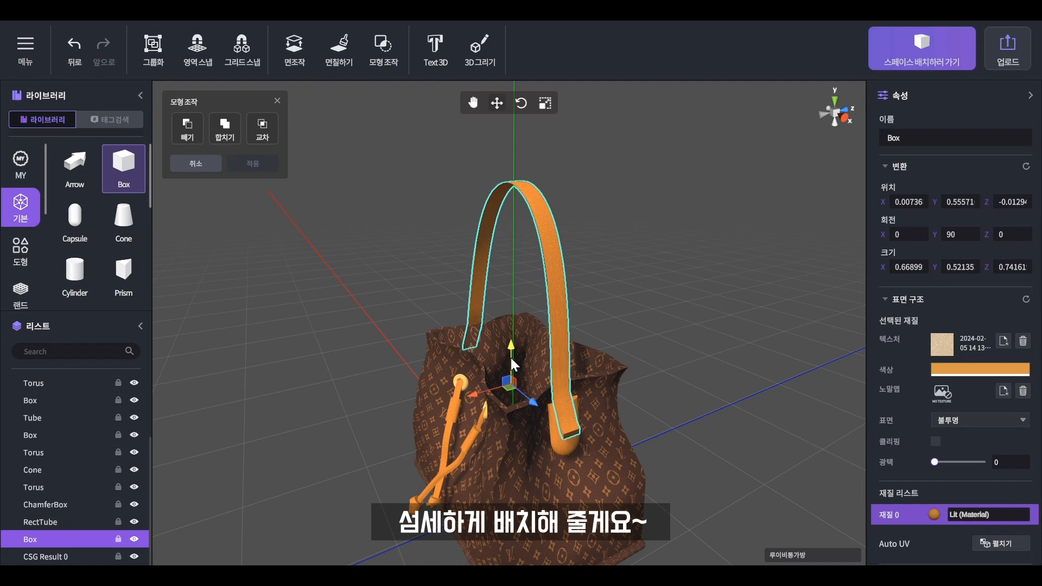
click(553, 449)
drag(553, 451, 640, 461)
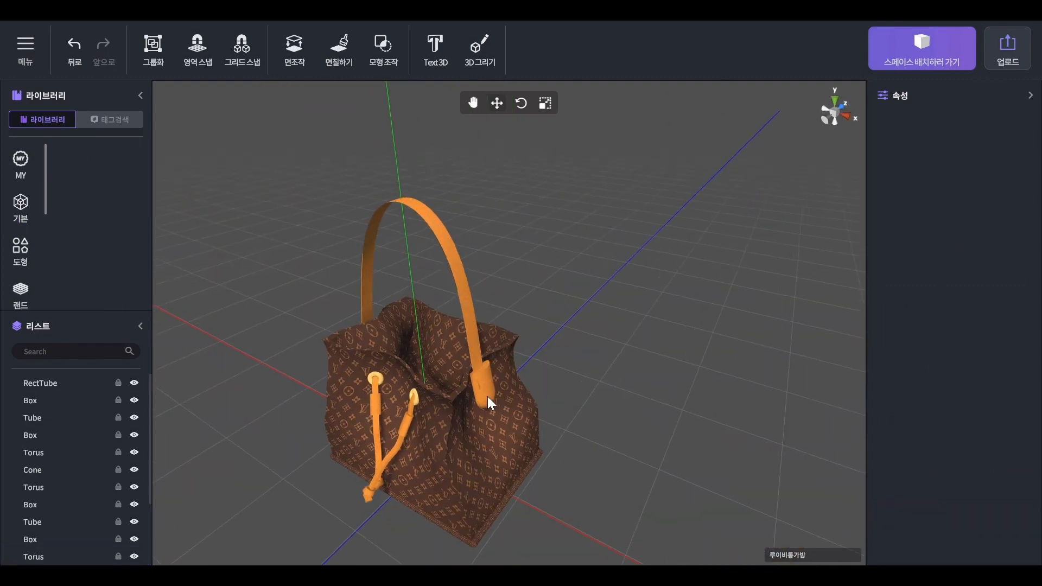
- Duplicate the capsule connector 'CSG Result 0' from the list
click(487, 400)
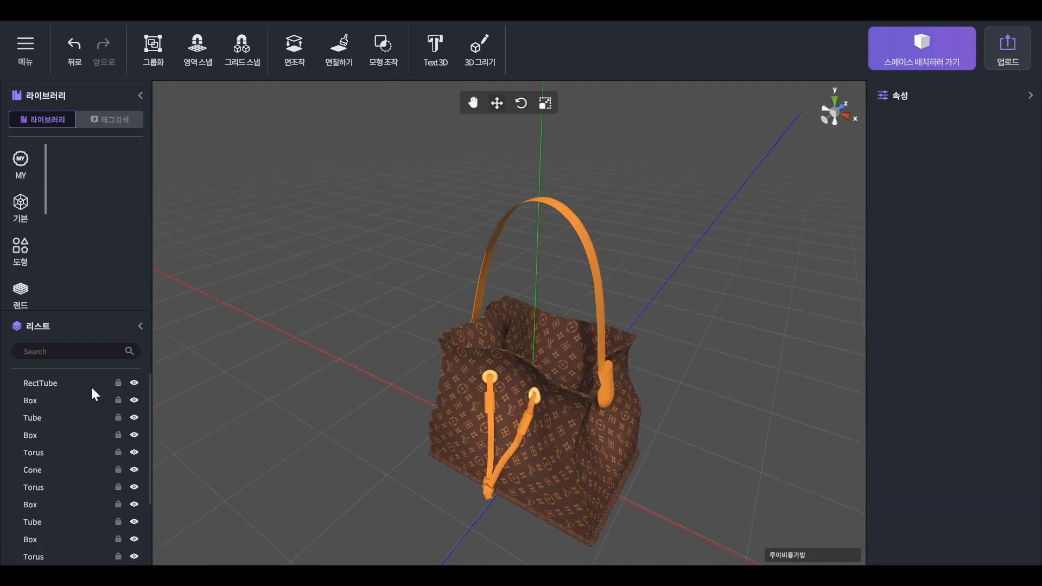
scroll(92, 390, down, 3)
click(66, 556)
right_click(67, 556)
click(102, 505)
- Slide the copy toward the other strap end and tilt it to match the strap
drag(588, 406, 412, 350)
alt+drag(415, 352, 657, 409)
key(e)
drag(483, 458, 345, 416)
key(w)
mouse_move(504, 432)
mouse_down()
mouse_move(492, 423)
mouse_move(505, 384)
mouse_move(474, 379)
mouse_move(505, 394)
mouse_up()
key(e)
key(w)
alt+drag(521, 395, 646, 414)
mouse_move(500, 377)
mouse_down()
mouse_move(490, 383)
mouse_move(500, 412)
mouse_move(476, 365)
mouse_move(497, 374)
mouse_up()
- Raise the copy onto the strap end and tilt it slightly to seat it
mouse_move(496, 402)
mouse_down()
mouse_move(574, 418)
mouse_move(549, 402)
mouse_move(576, 403)
mouse_move(549, 401)
mouse_move(558, 388)
mouse_up()
key(e)
key(w)
key(e)
drag(561, 437, 557, 437)
- Deselect the copy and orbit around the bag to inspect the eyelets and finished connectors
click(743, 418)
right_drag(744, 419, 721, 432)
middle_drag(721, 432, 445, 402)
scroll(444, 402, up, 5)
right_drag(445, 402, 624, 440)
scroll(624, 439, down, 8)
middle_drag(624, 440, 638, 374)
right_drag(638, 375, 636, 342)
middle_drag(636, 342, 659, 377)
scroll(659, 401, up, 4)
mouse_move(667, 435)
middle_down()
mouse_move(661, 410)
mouse_move(670, 446)
middle_up()
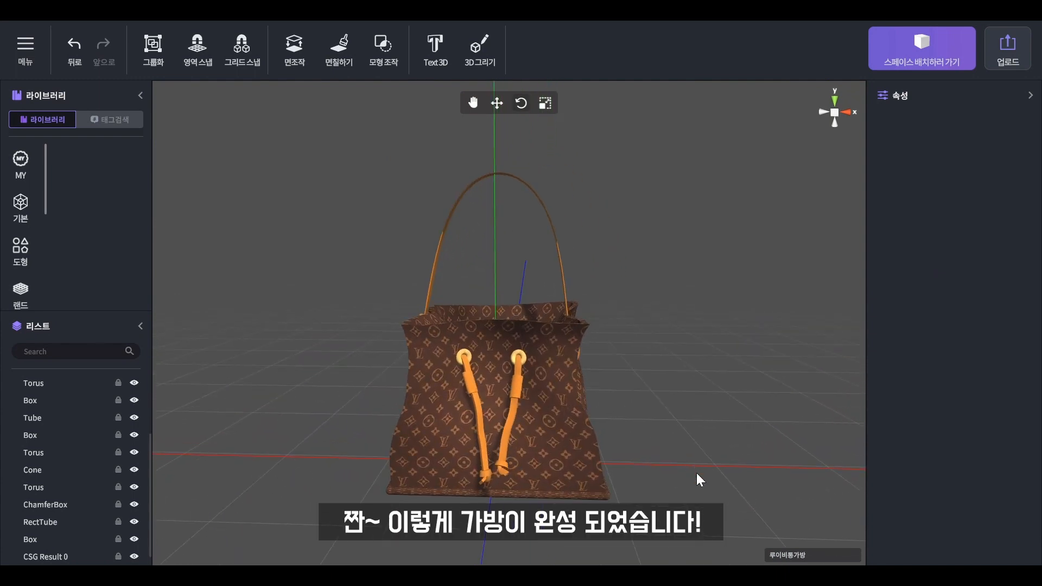
middle_drag(699, 489, 773, 469)
right_drag(773, 469, 521, 467)
middle_drag(520, 466, 300, 473)
middle_drag(412, 472, 491, 472)
right_drag(491, 471, 497, 470)
middle_drag(497, 470, 356, 505)
right_drag(610, 474, 434, 456)
middle_drag(434, 456, 234, 434)
right_drag(688, 434, 510, 438)
middle_drag(613, 420, 380, 443)
middle_drag(535, 448, 721, 469)
right_drag(721, 468, 499, 432)
middle_drag(499, 432, 648, 436)
right_drag(649, 436, 760, 434)
middle_drag(651, 432, 830, 434)
scroll(633, 437, down, 3)
right_drag(633, 437, 667, 411)
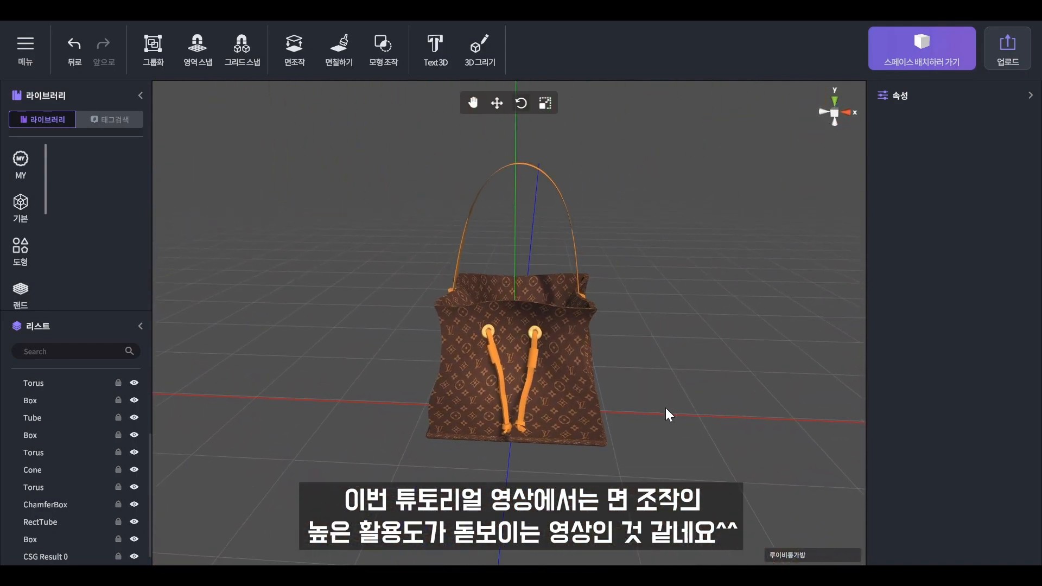
scroll(666, 413, up, 3)
scroll(656, 416, down, 3)
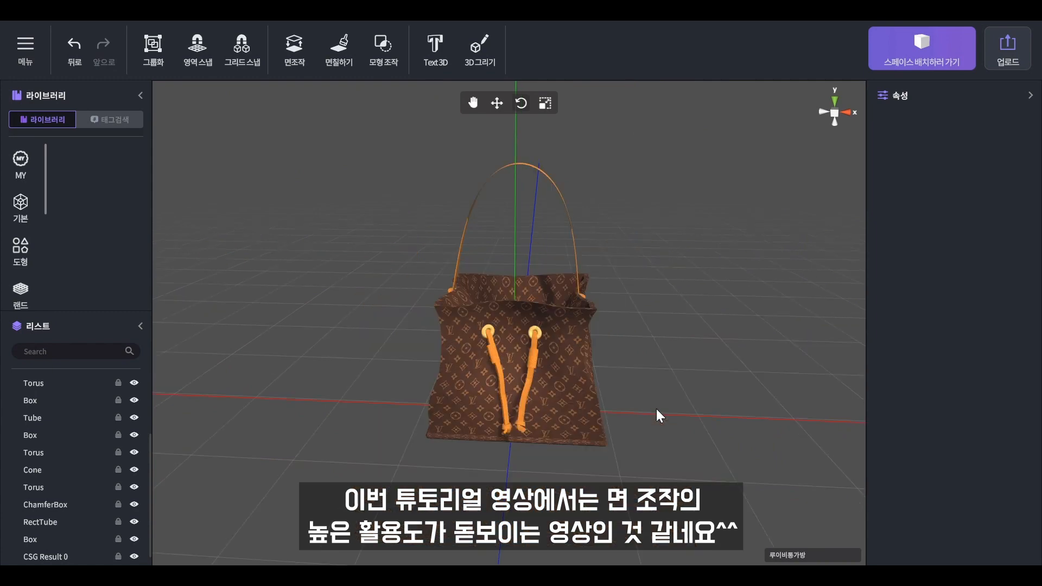